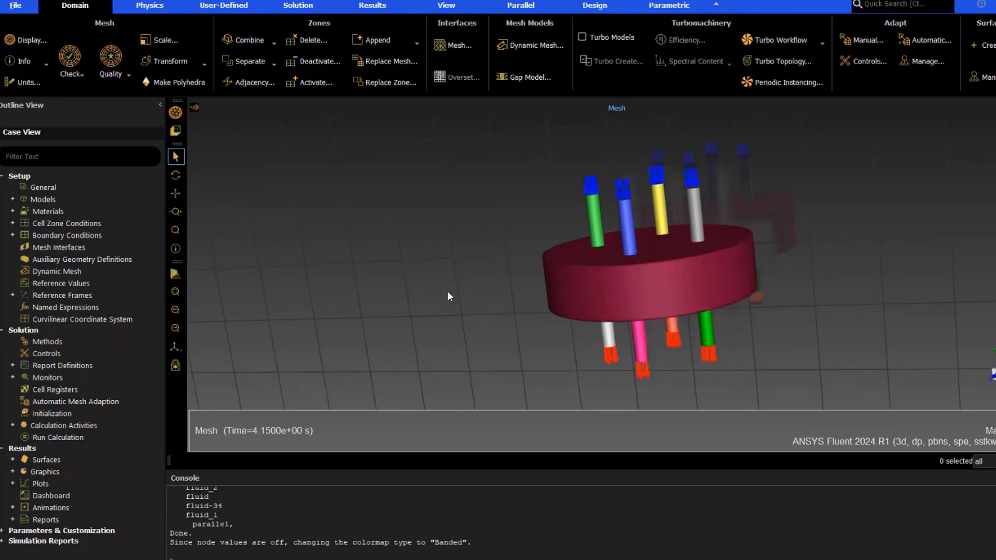
# Open the General setup page to review the mesh and solver settings
pyautogui.click(46, 189)
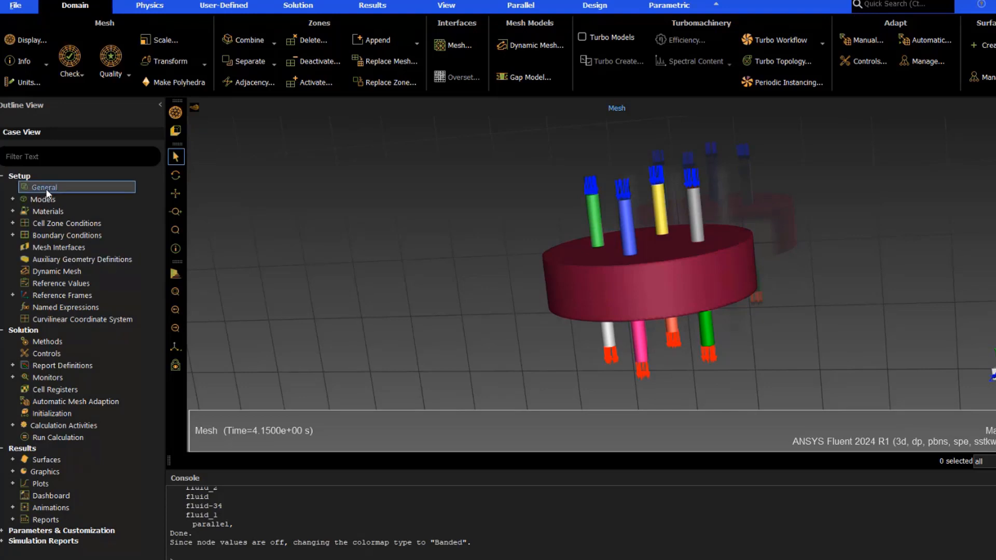
pyautogui.doubleClick(46, 189)
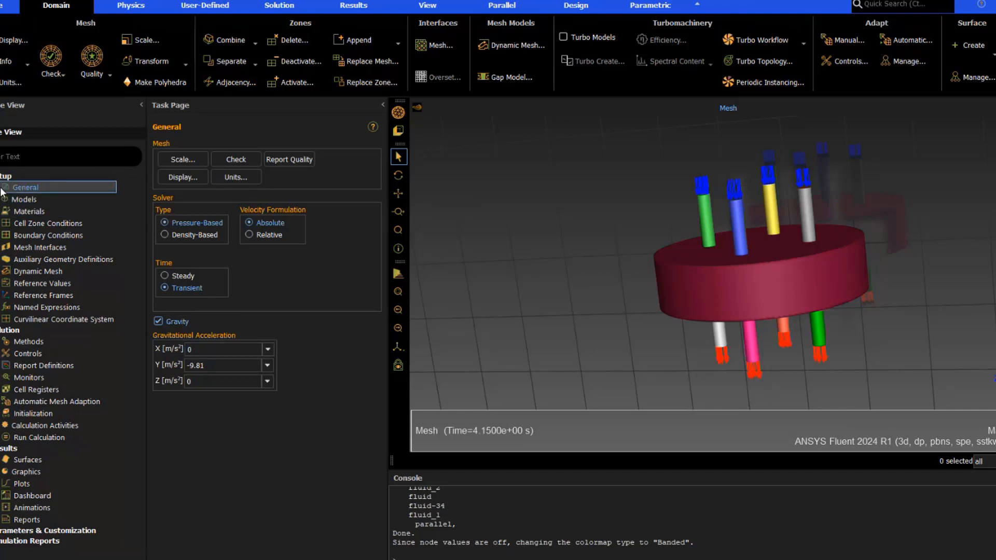
# Review the Viscous model settings for SST k-omega and close the dialog
pyautogui.doubleClick(25, 200)
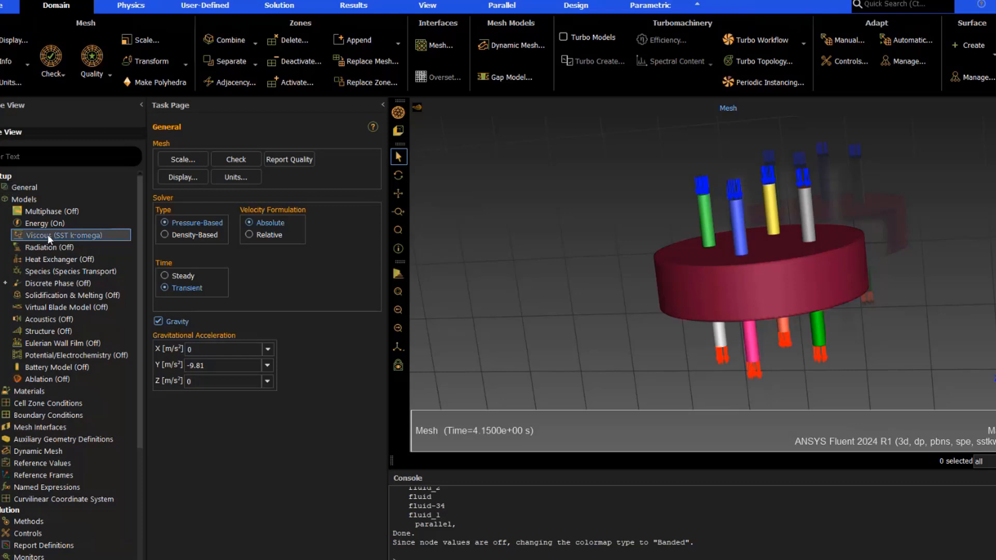
pyautogui.doubleClick(48, 236)
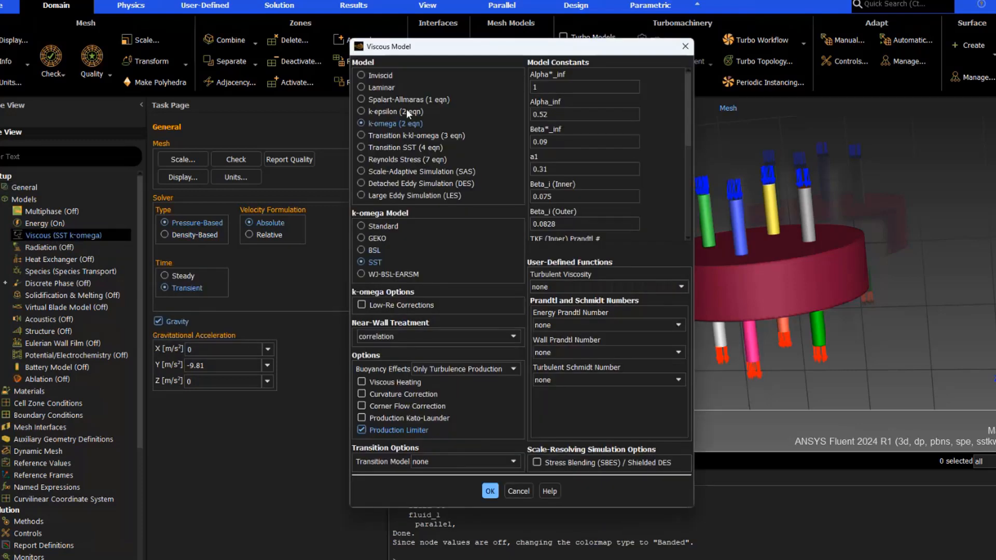
pyautogui.click(491, 491)
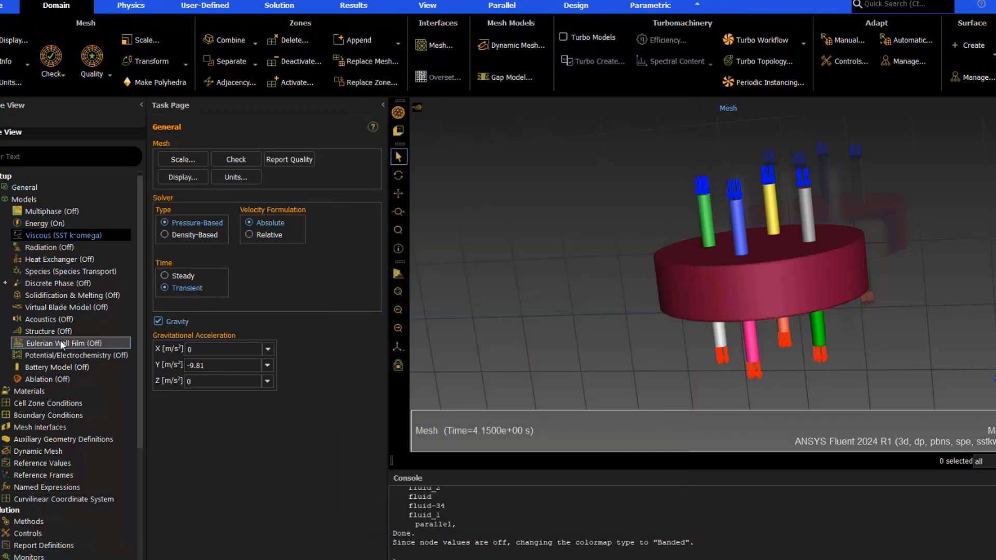
# Review the Species Transport model settings with mixture_1 and close the dialog
pyautogui.doubleClick(45, 270)
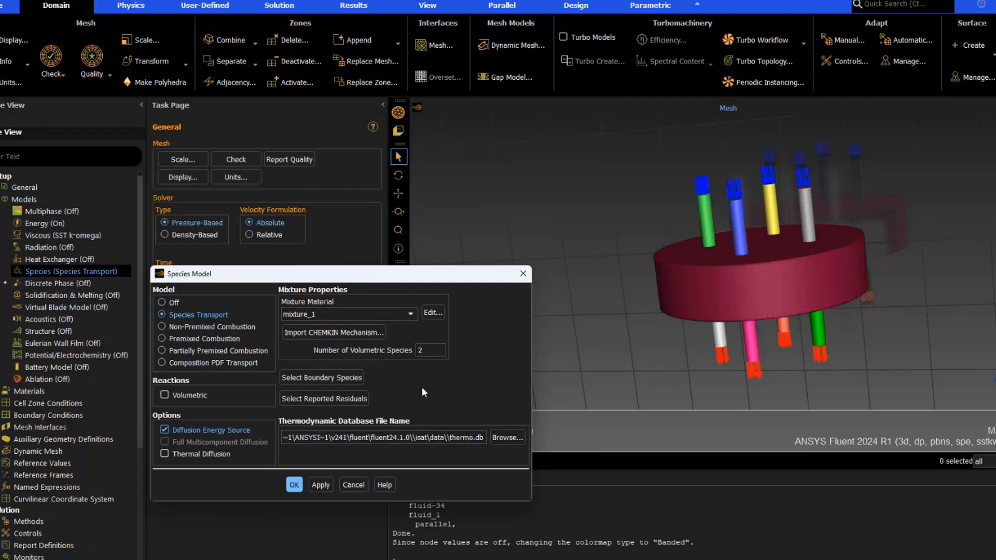
pyautogui.click(295, 485)
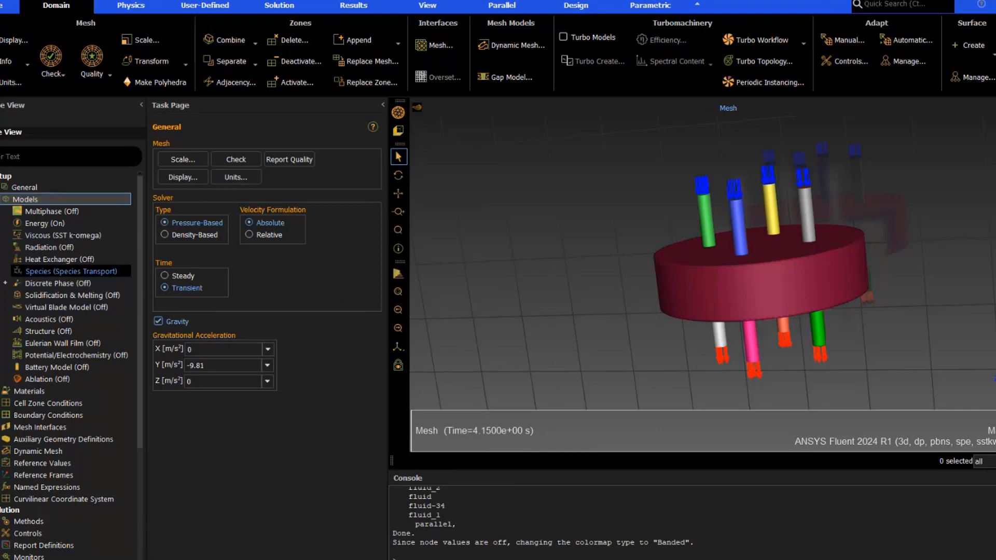
pyautogui.click(1, 200)
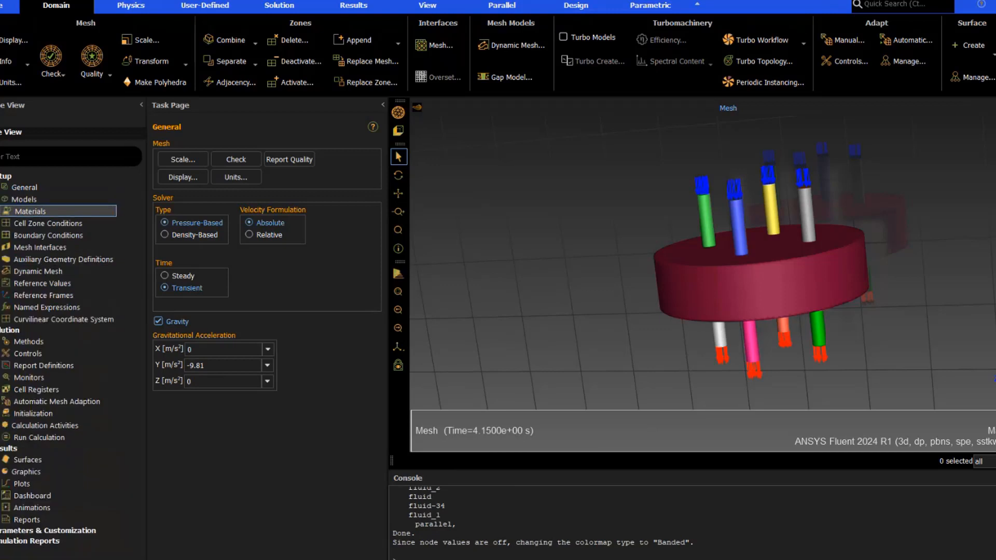
# Review the properties of the water-liquid fluid material
pyautogui.click(2, 211)
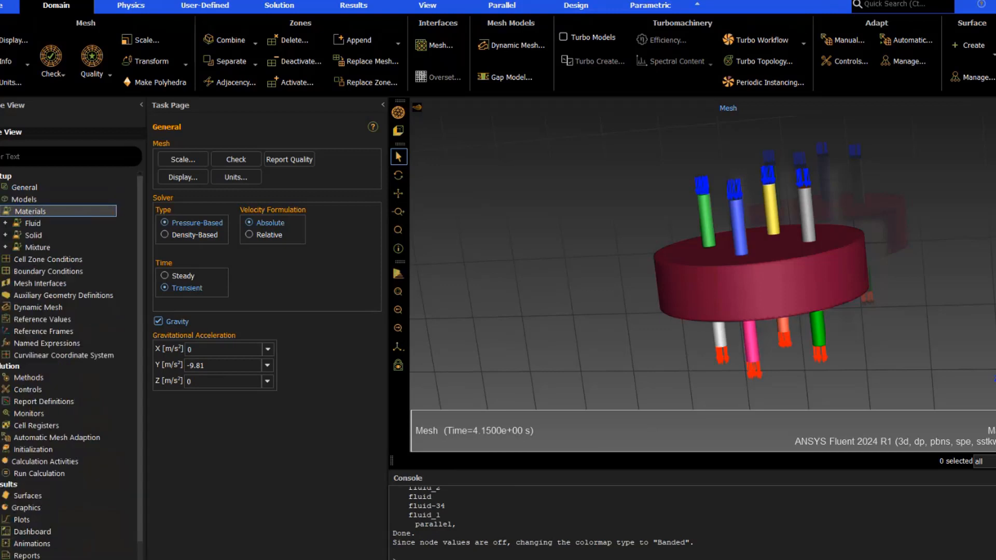
pyautogui.click(6, 223)
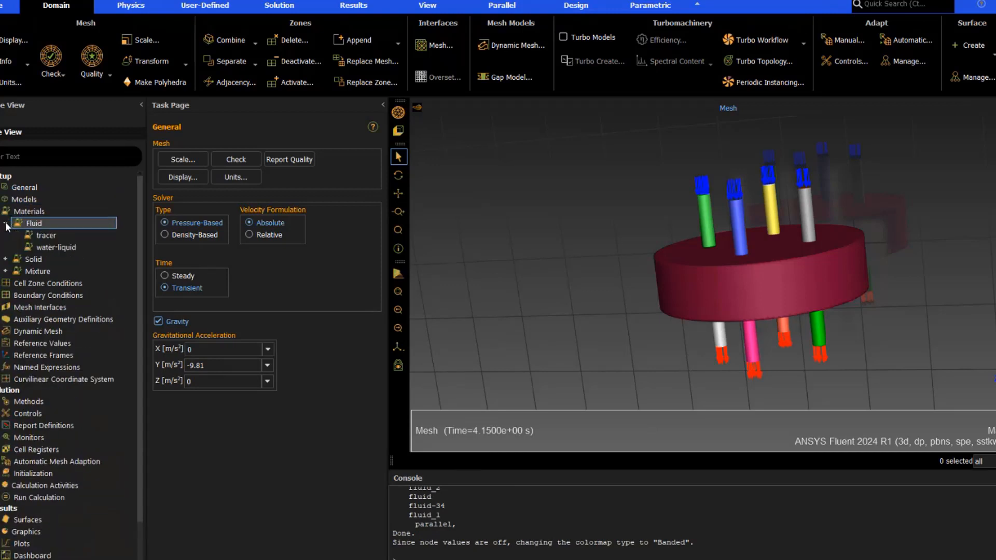
pyautogui.rightClick(49, 248)
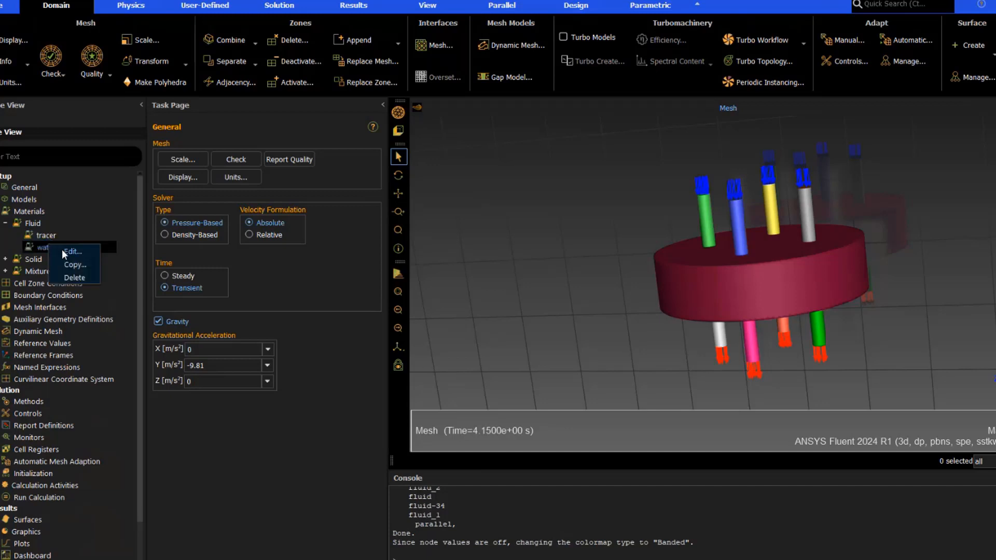
pyautogui.click(61, 251)
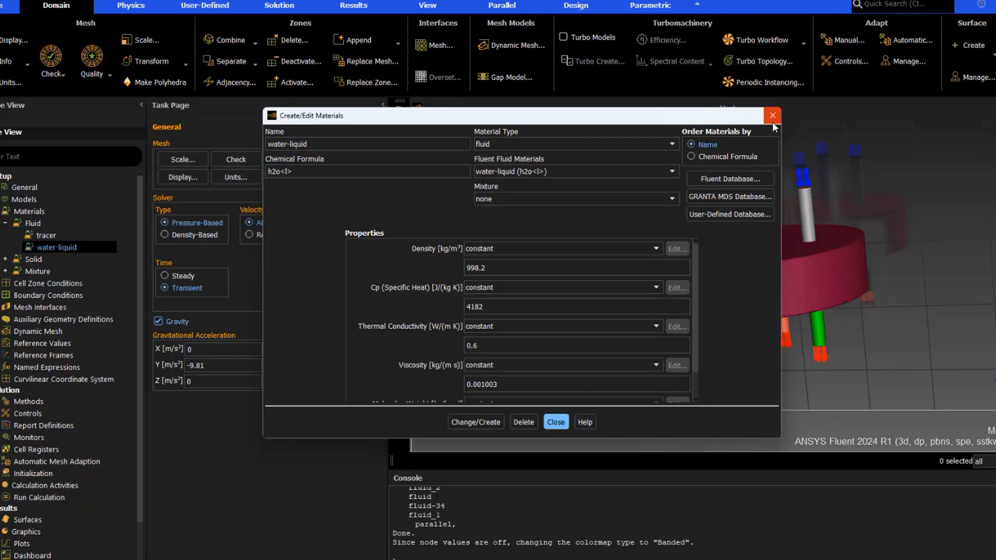
pyautogui.click(556, 422)
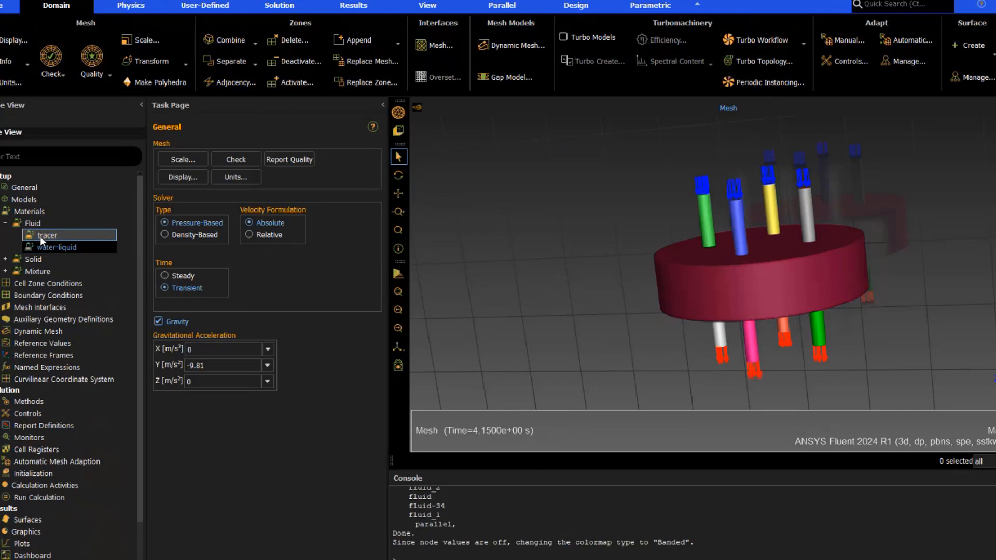
# Review the properties of the tracer material within mixture_1
pyautogui.click(5, 225)
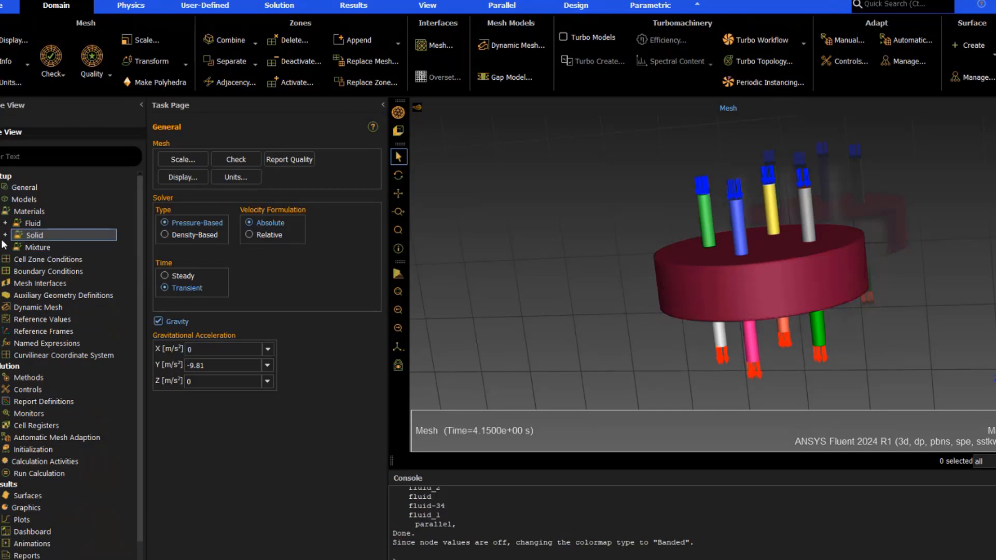
pyautogui.click(6, 248)
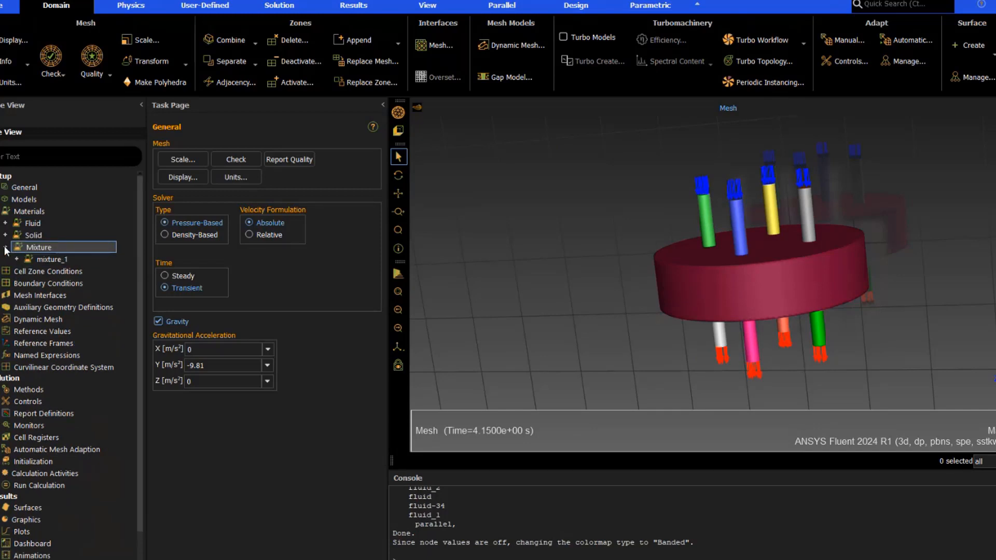
pyautogui.click(16, 259)
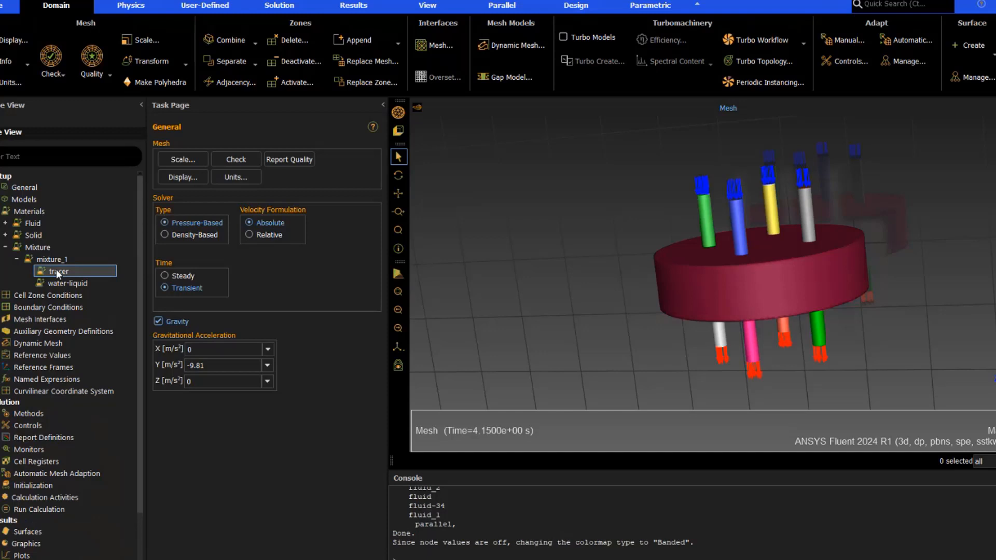
pyautogui.doubleClick(56, 270)
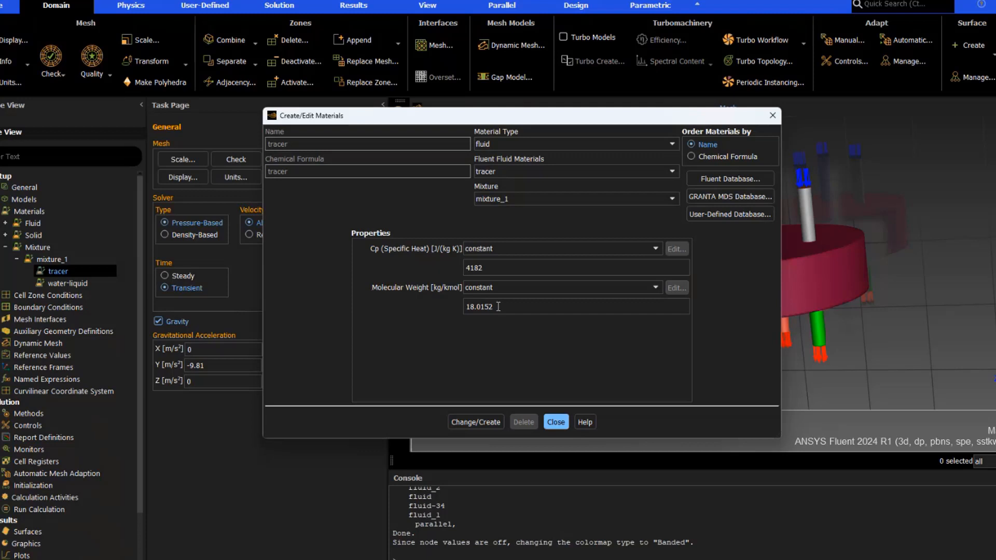
pyautogui.click(556, 422)
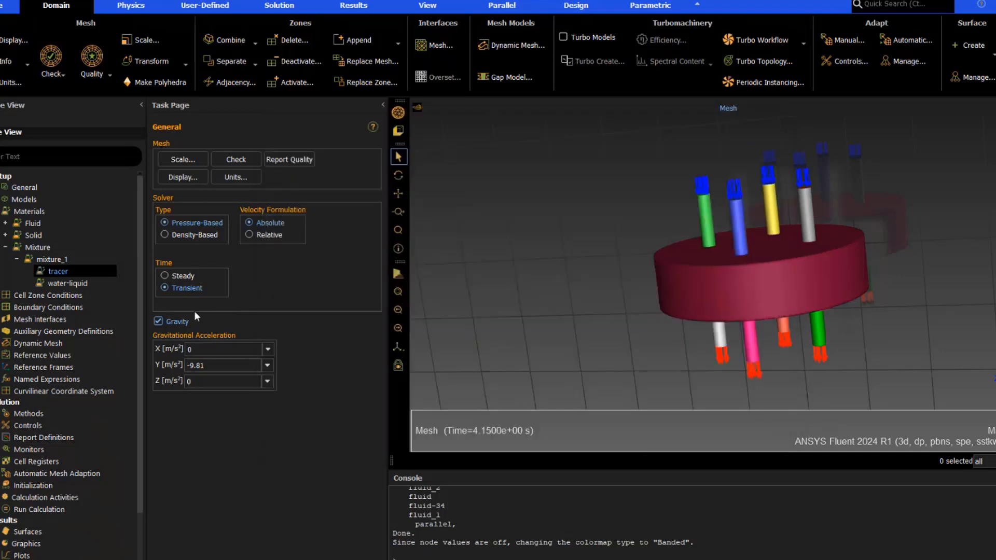
# Review the fluid cell zone's mixture_1 material and its selected mixture species, closing all dialogs
pyautogui.click(0, 295)
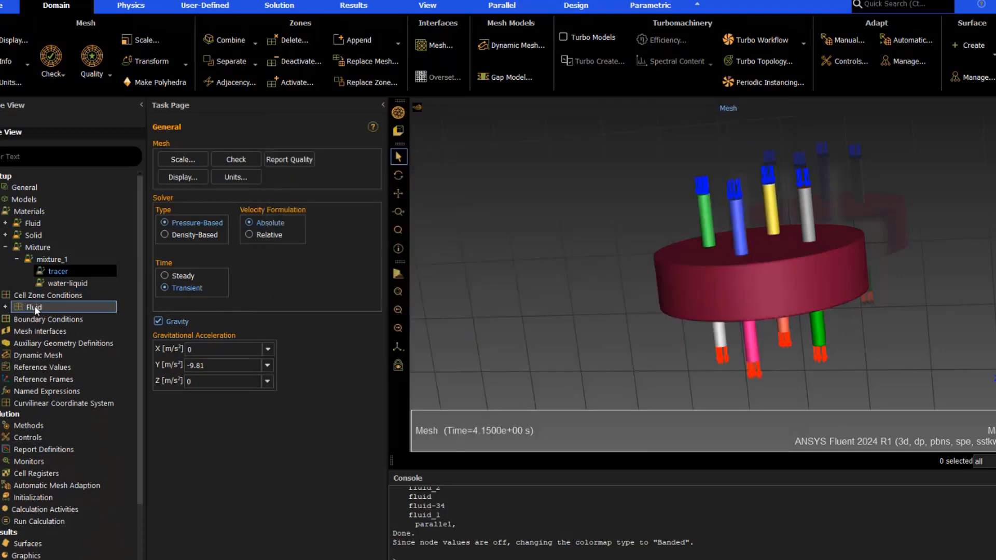
pyautogui.click(5, 306)
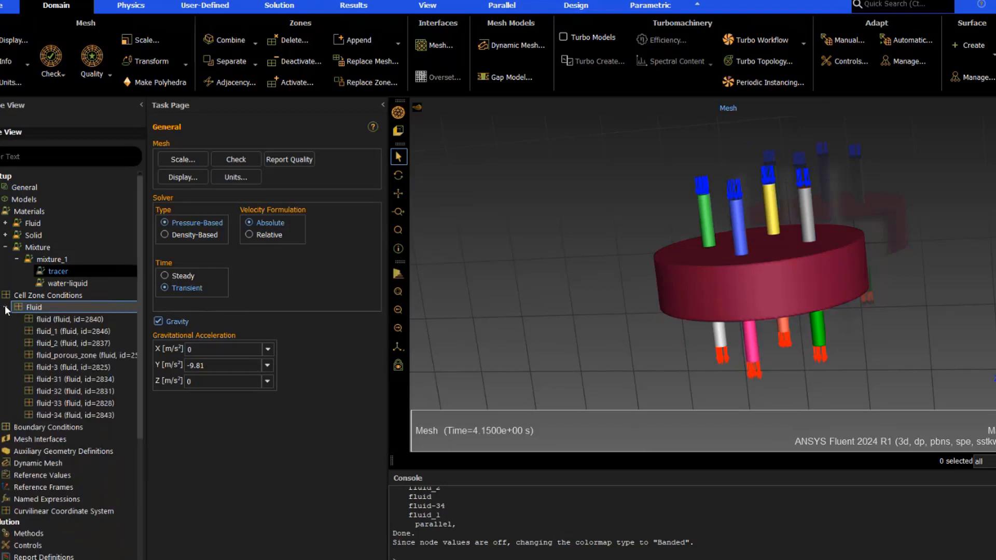
pyautogui.doubleClick(63, 318)
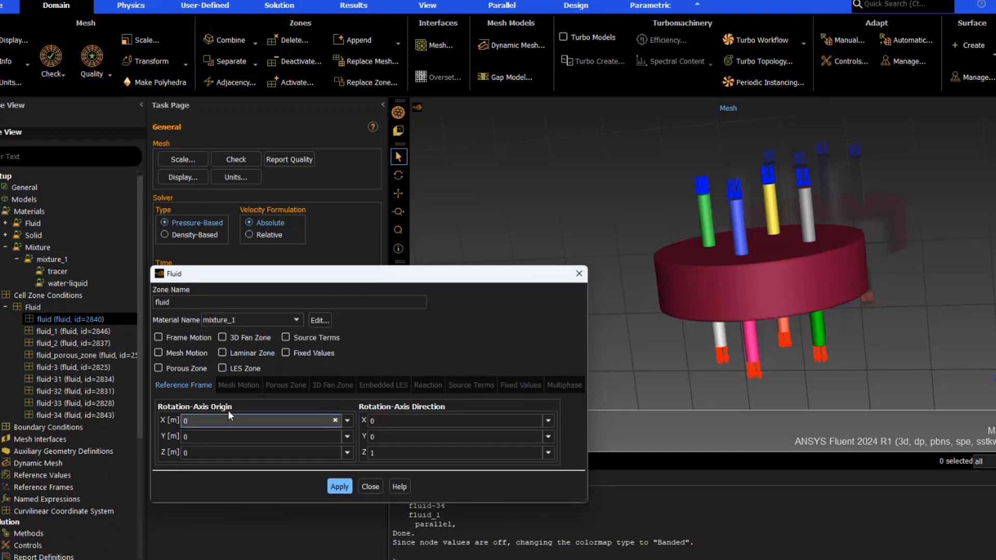
pyautogui.click(326, 321)
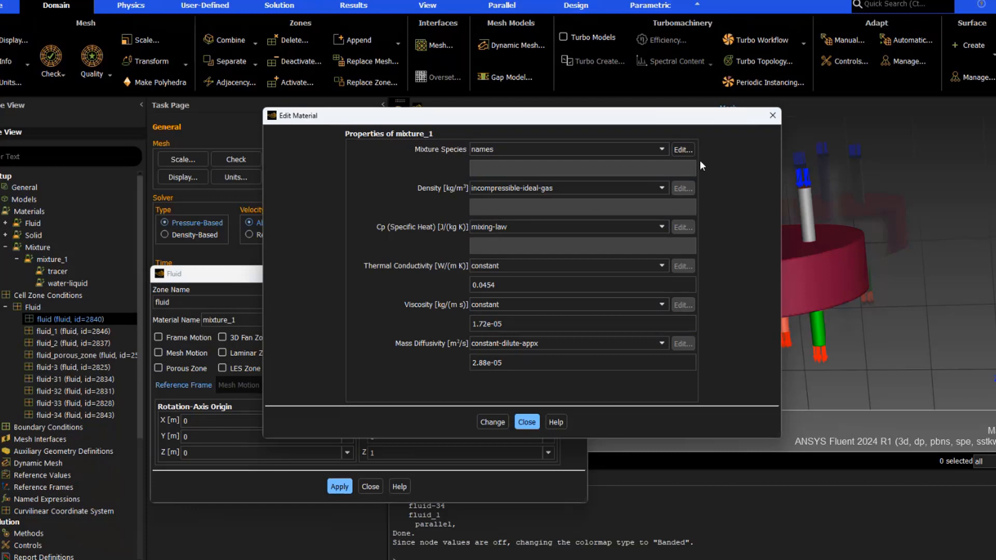
pyautogui.click(683, 149)
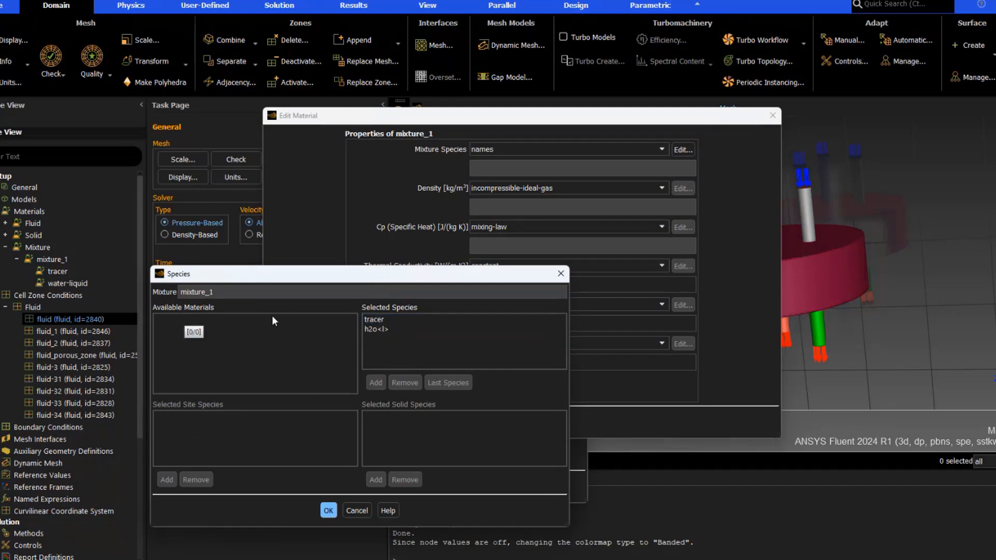
pyautogui.click(356, 510)
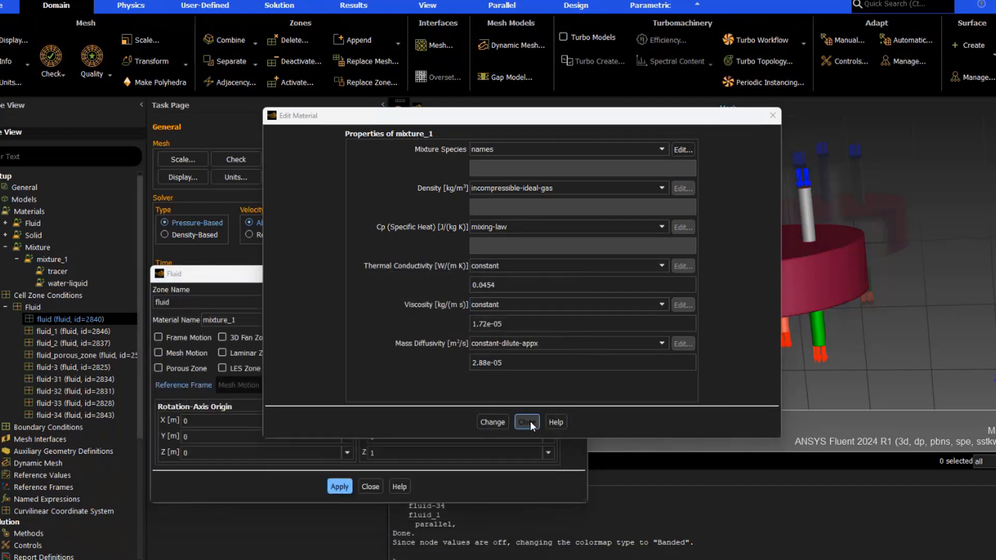
pyautogui.click(528, 420)
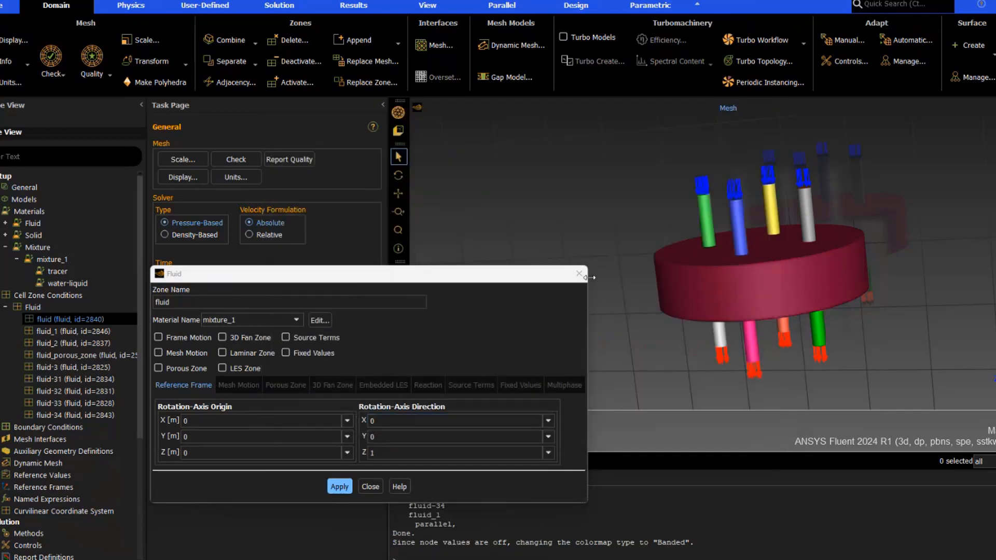
pyautogui.click(579, 273)
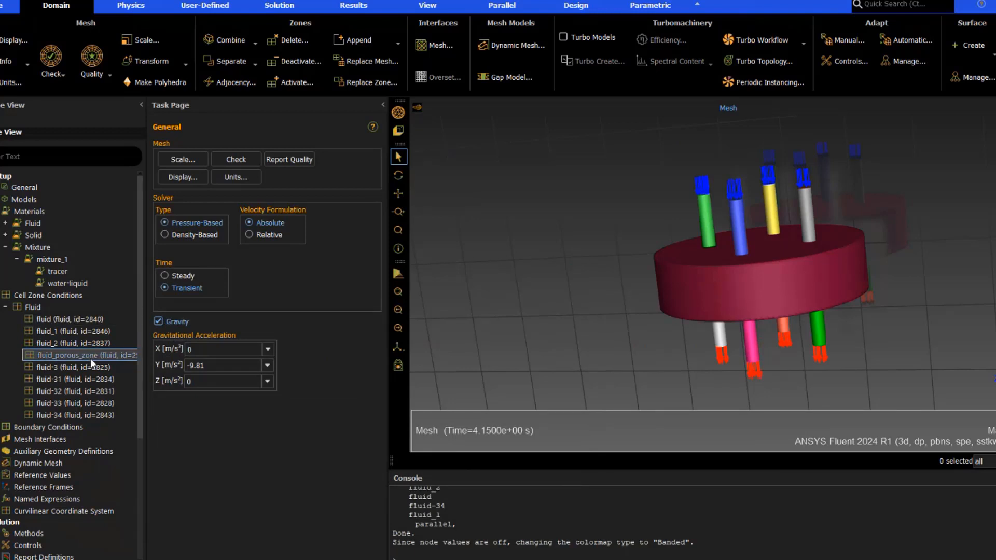
# Review the porous-zone direction and resistance settings of fluid_porous_zone
pyautogui.doubleClick(91, 359)
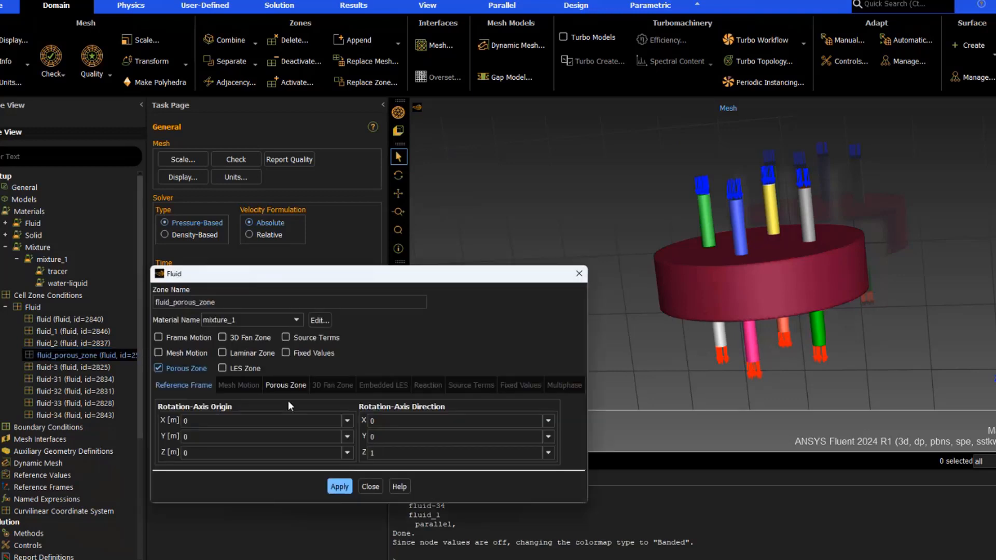
pyautogui.moveTo(415, 281); pyautogui.dragTo(427, 193)
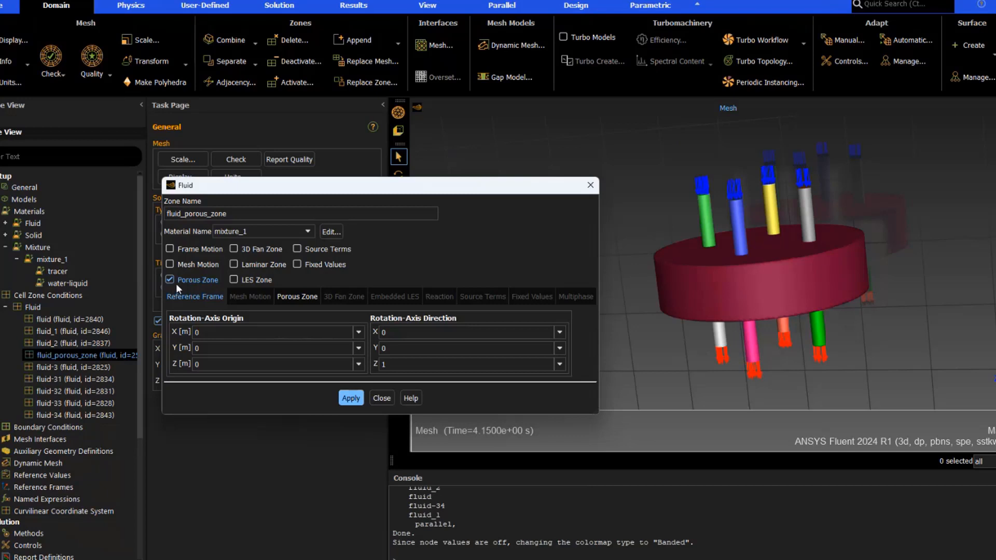
pyautogui.click(298, 296)
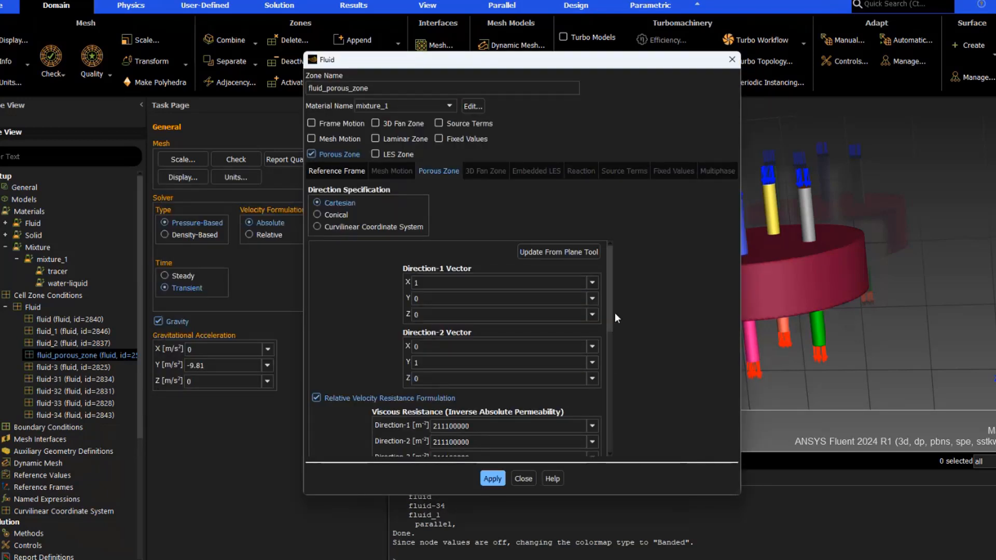
pyautogui.scroll(-3, 612, 315)
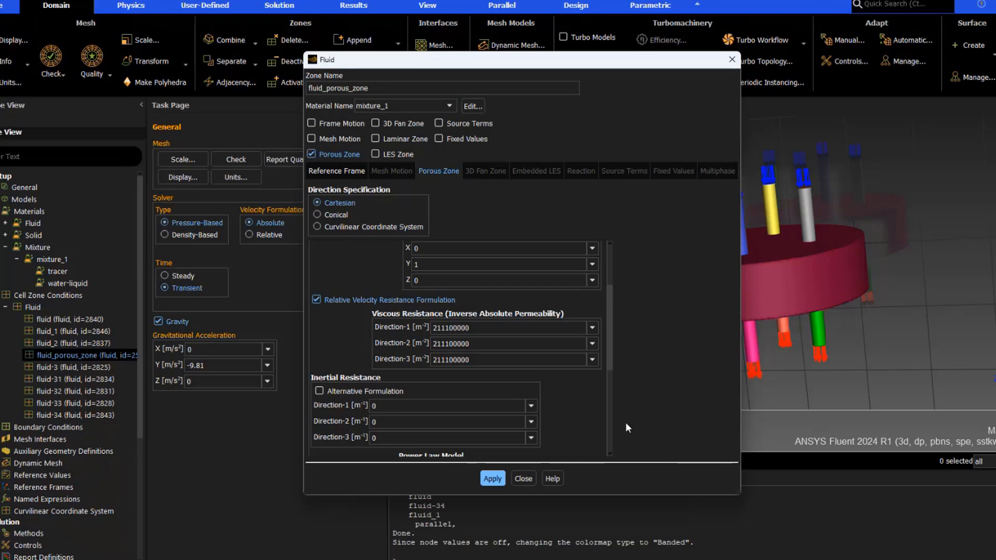
pyautogui.click(525, 479)
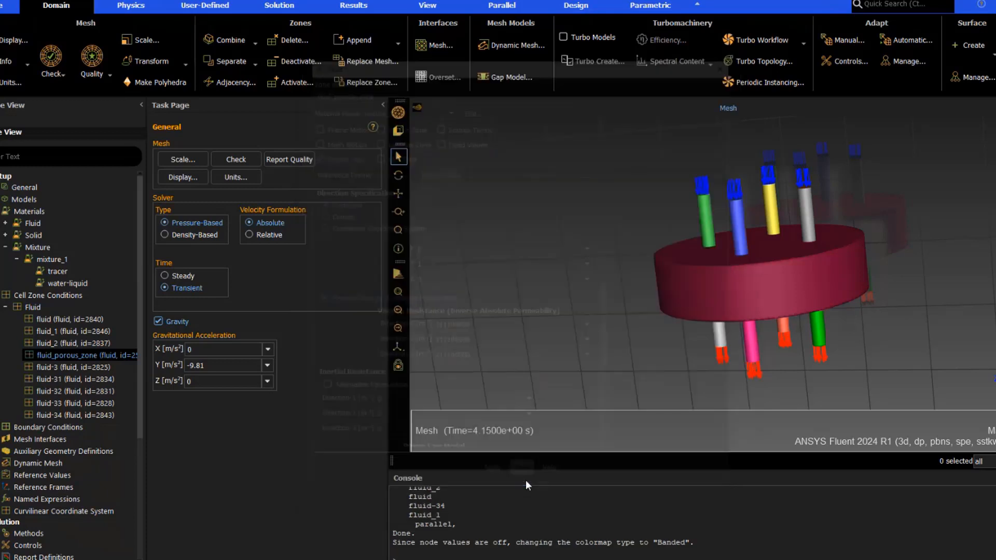
# Open the inlet1 velocity inlet and review its momentum, thermal and species settings, then close the dialog
pyautogui.click(6, 308)
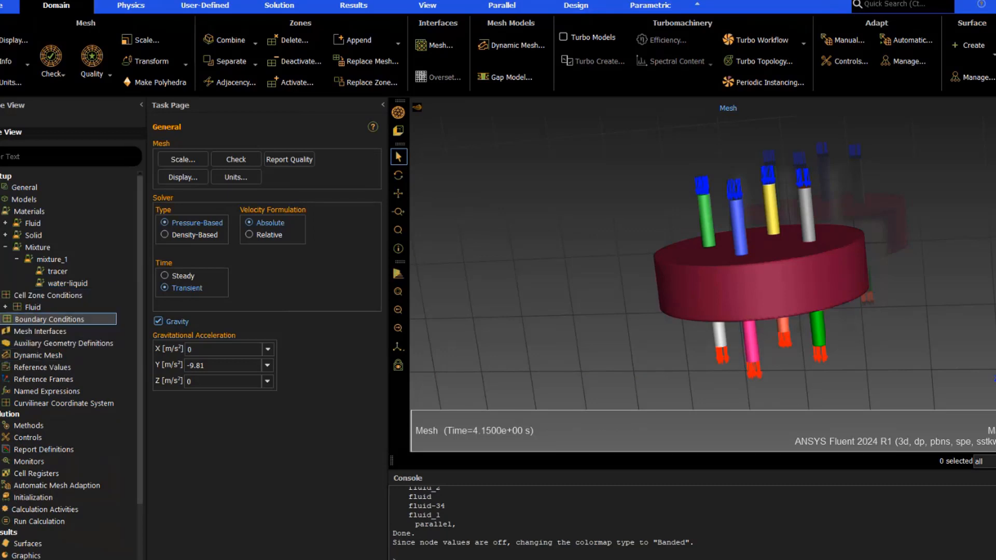
pyautogui.doubleClick(49, 320)
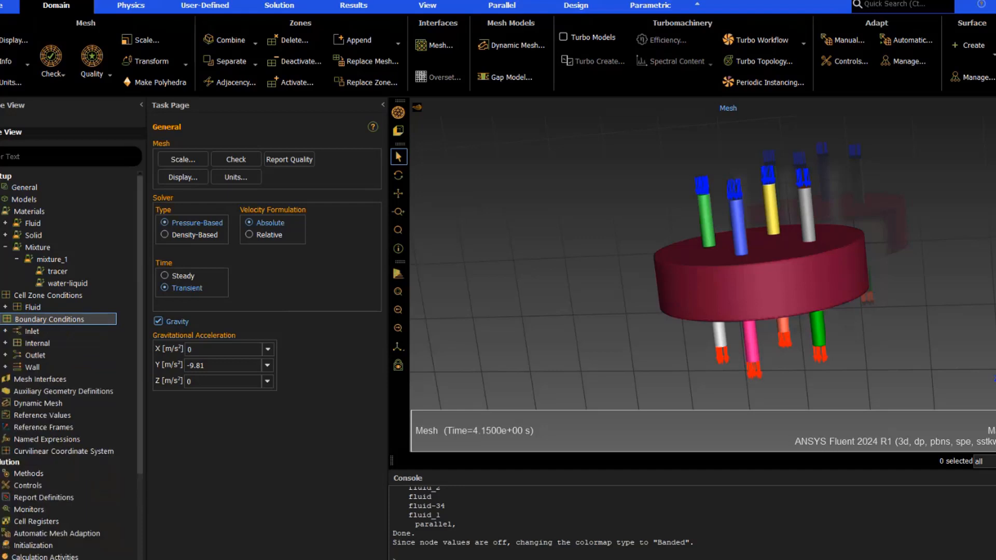
pyautogui.click(5, 332)
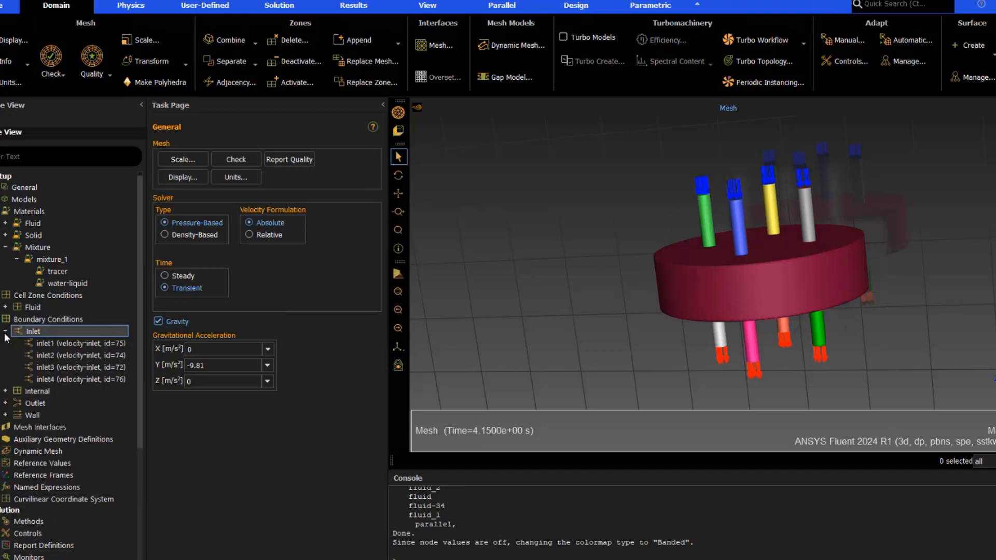
pyautogui.doubleClick(70, 345)
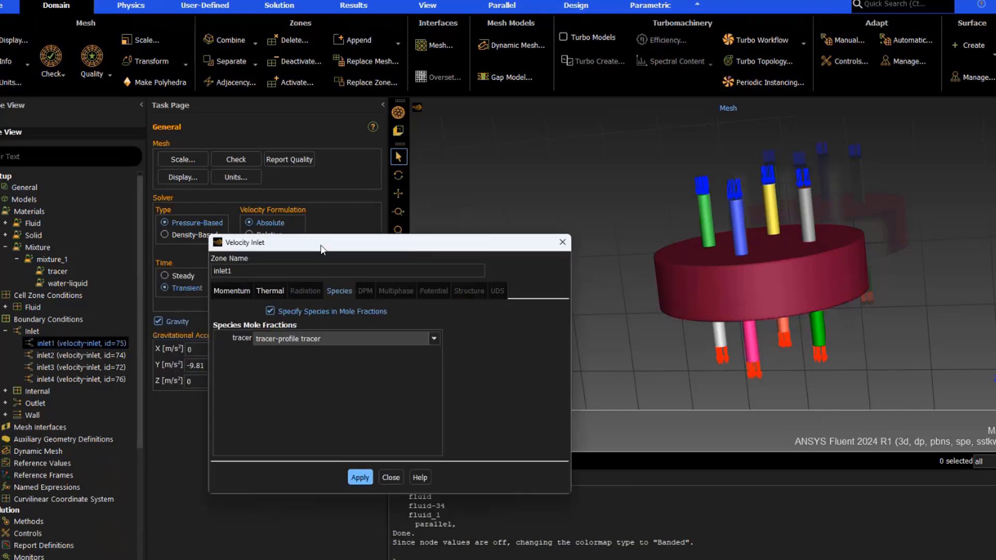
pyautogui.click(216, 287)
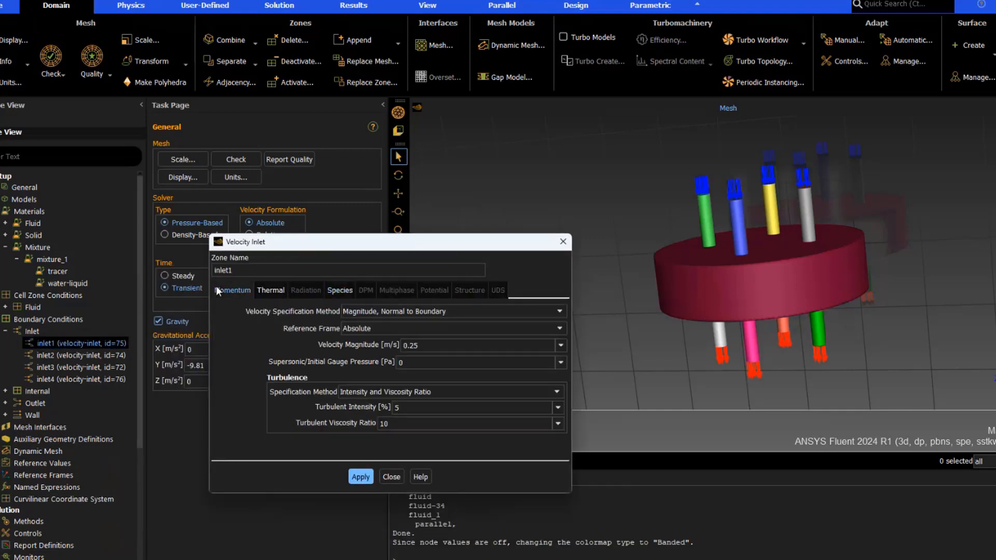
pyautogui.click(451, 345)
pyautogui.click(271, 291)
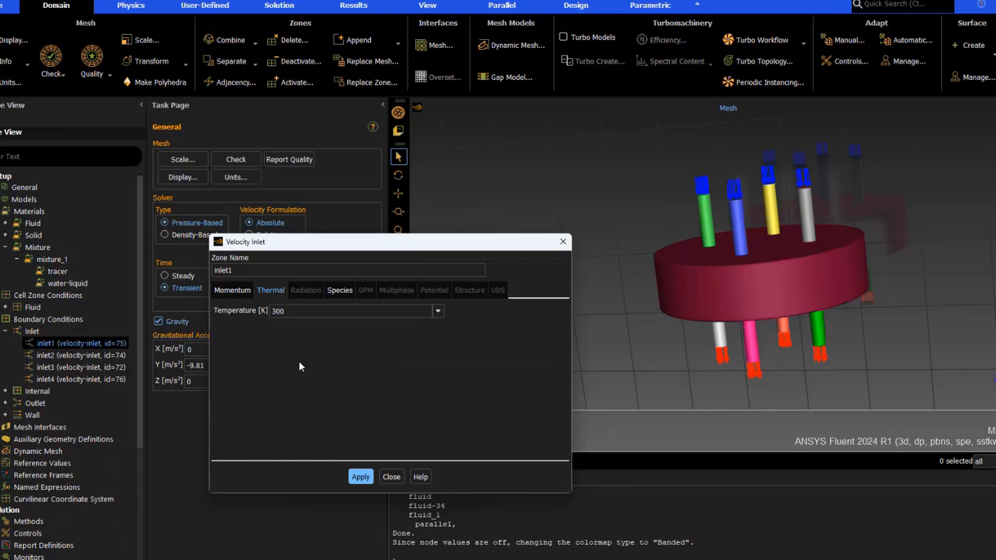
pyautogui.click(347, 290)
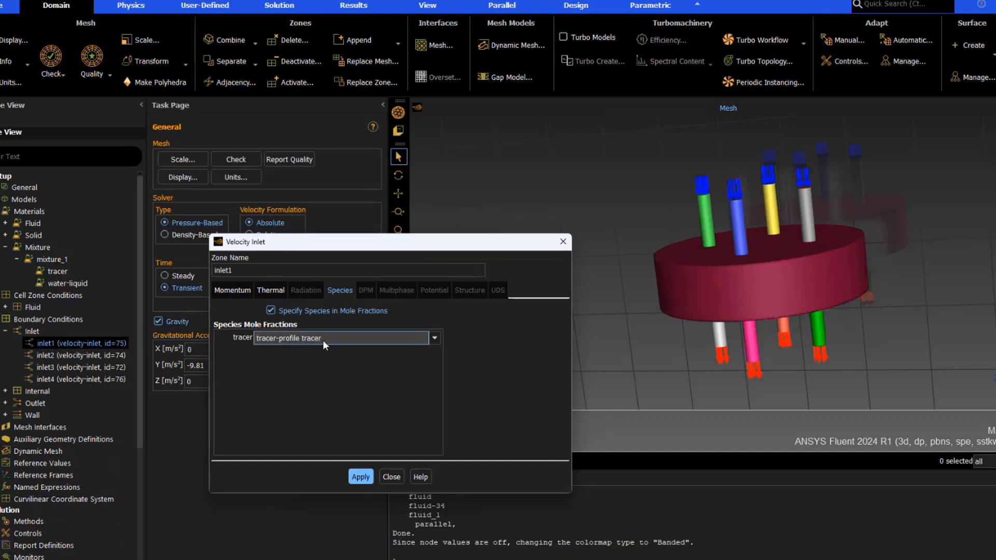
pyautogui.click(390, 478)
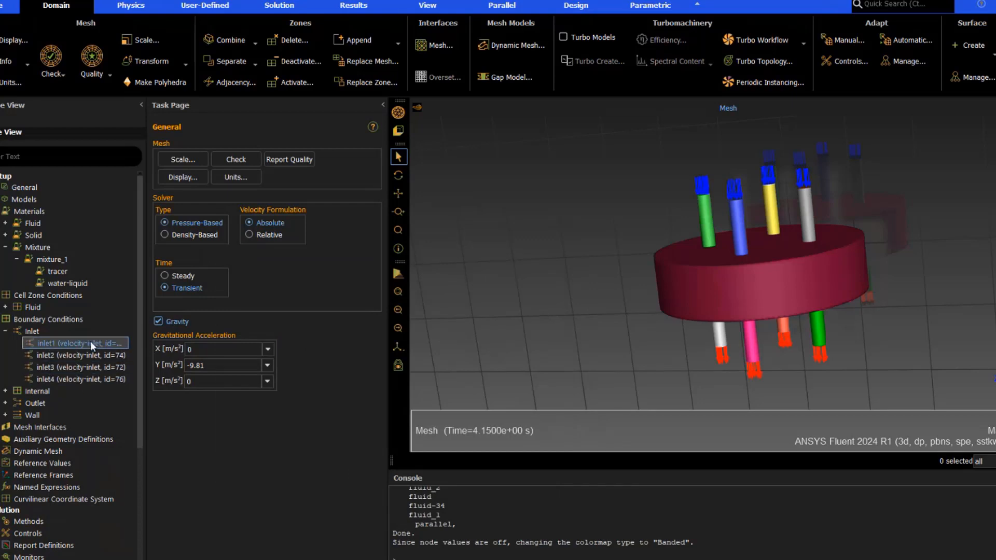
# Open the outlet1 pressure outlet and review its momentum, thermal and backflow species settings, then close it
pyautogui.click(6, 331)
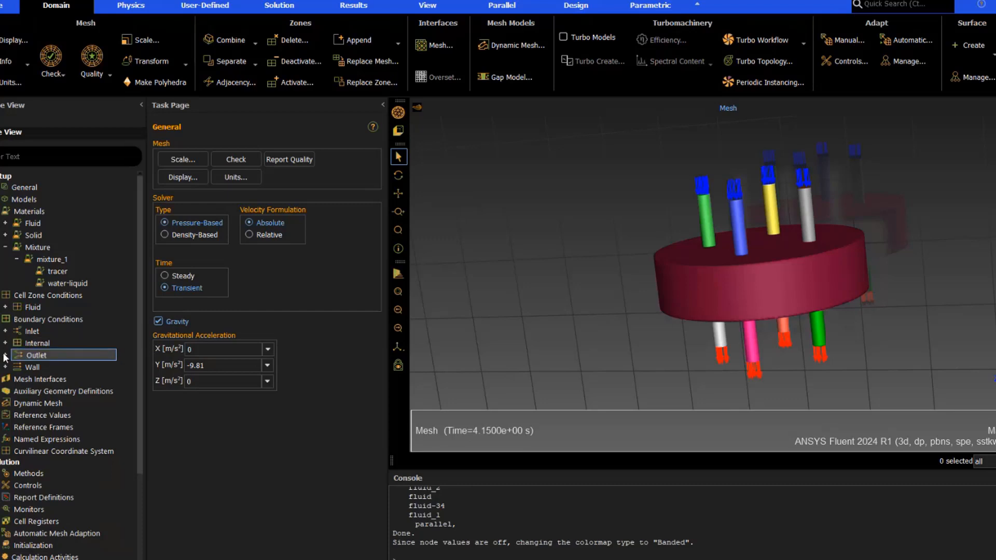
pyautogui.click(5, 355)
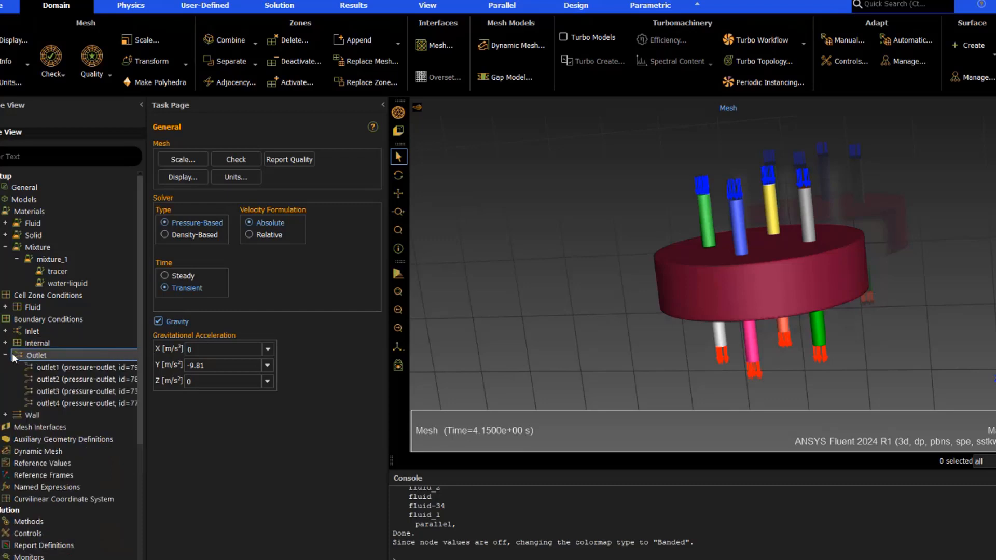
pyautogui.doubleClick(65, 369)
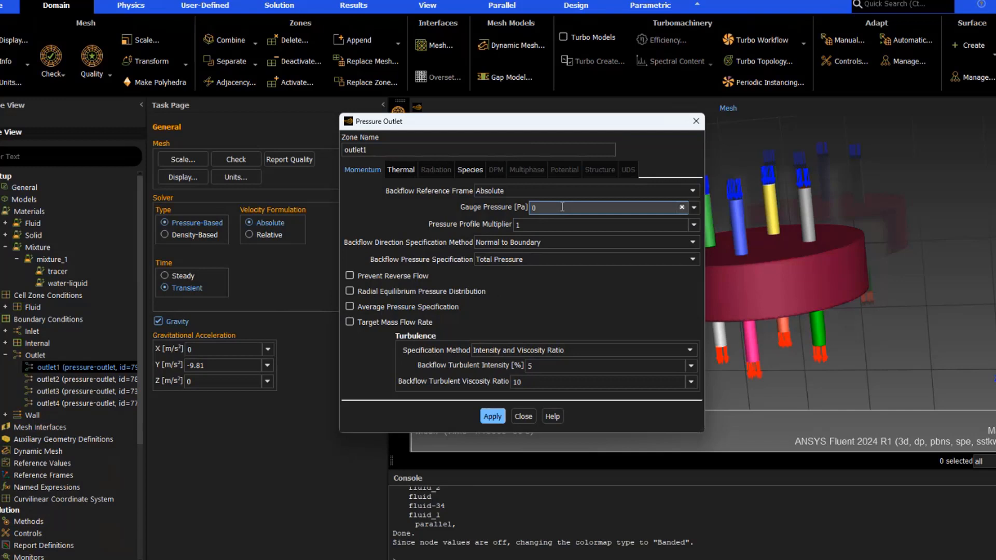
pyautogui.click(404, 170)
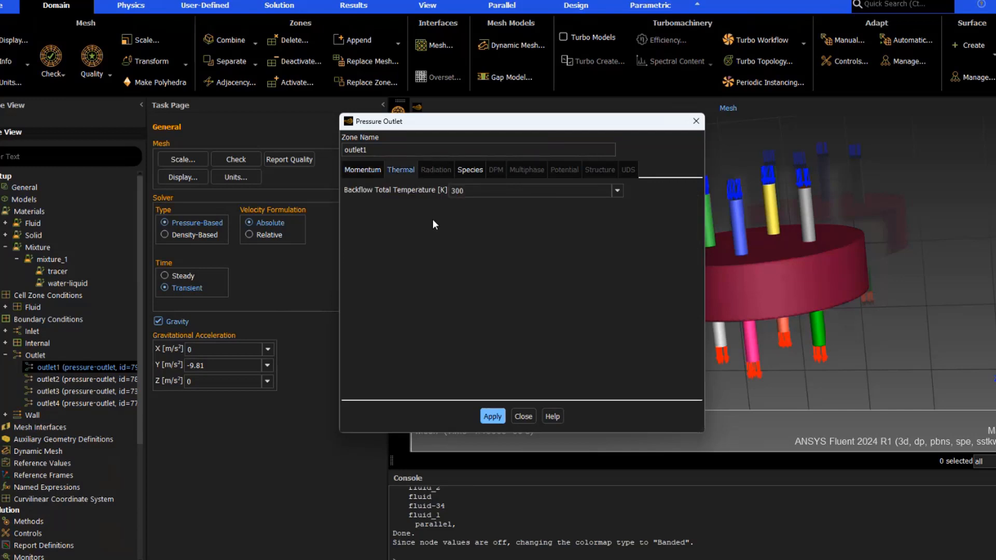
pyautogui.click(470, 171)
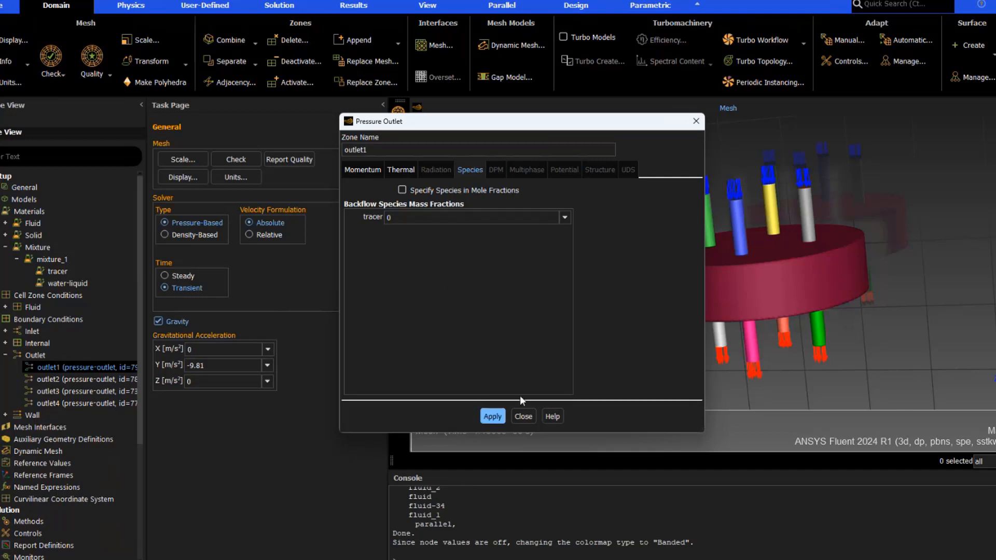
pyautogui.click(494, 417)
pyautogui.click(524, 416)
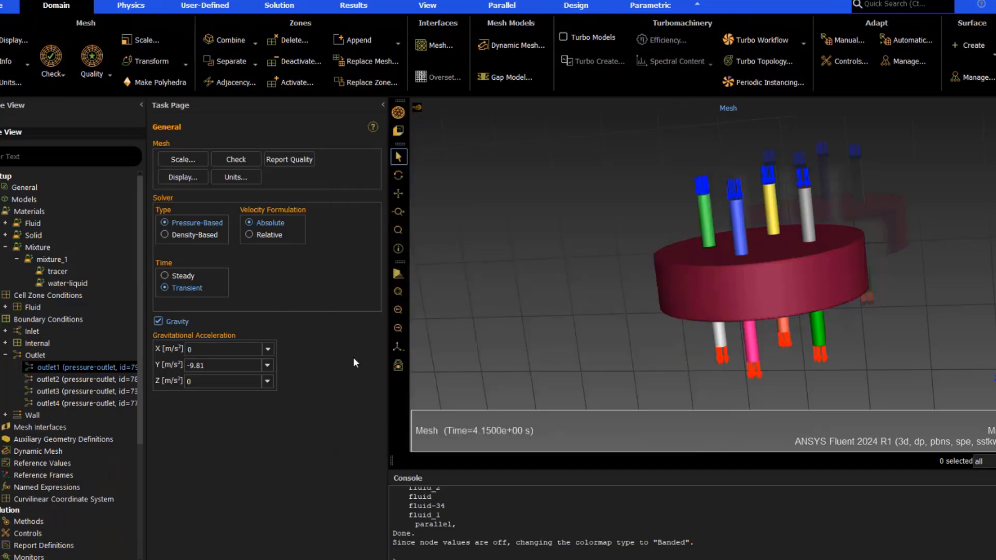
pyautogui.click(4, 356)
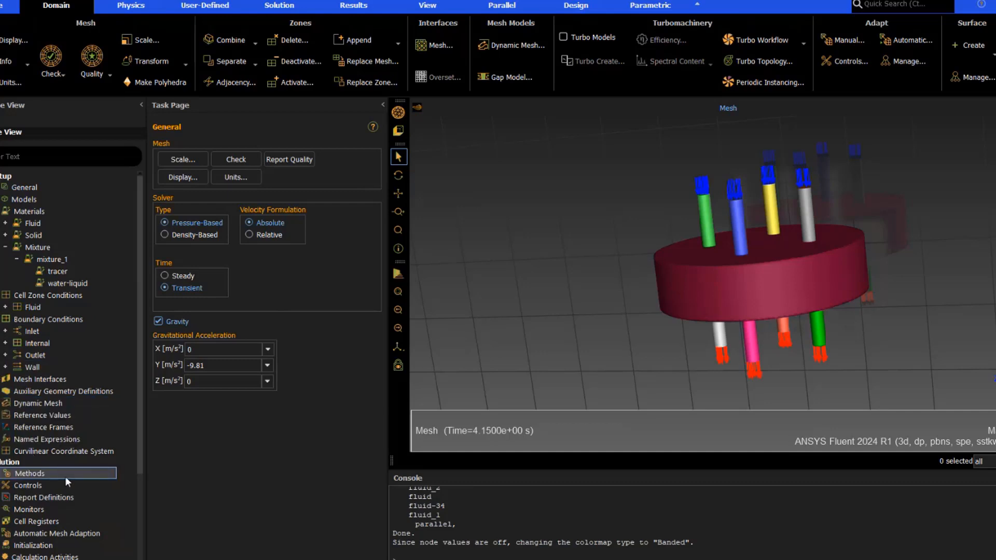
# Review the solution methods and the high order term relaxation options
pyautogui.click(34, 473)
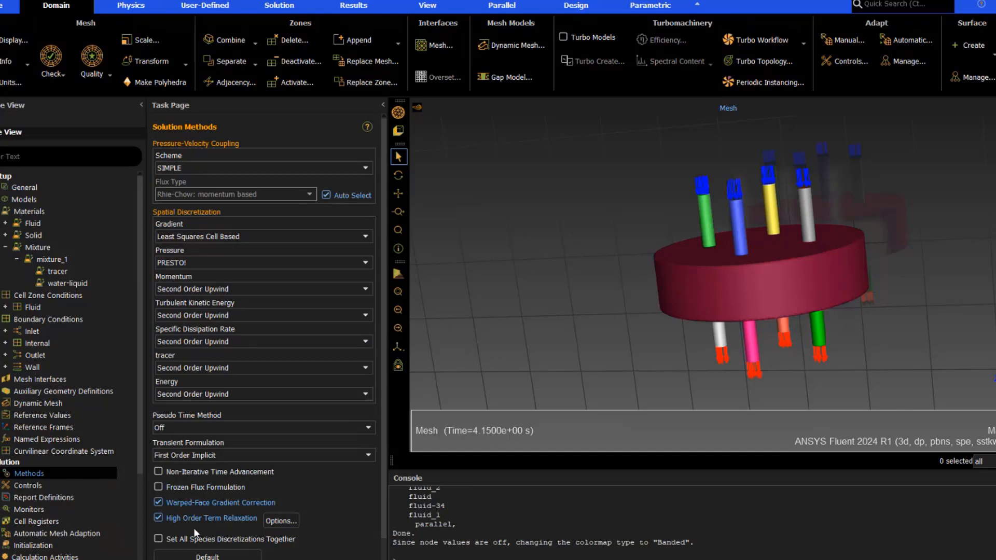
pyautogui.click(280, 521)
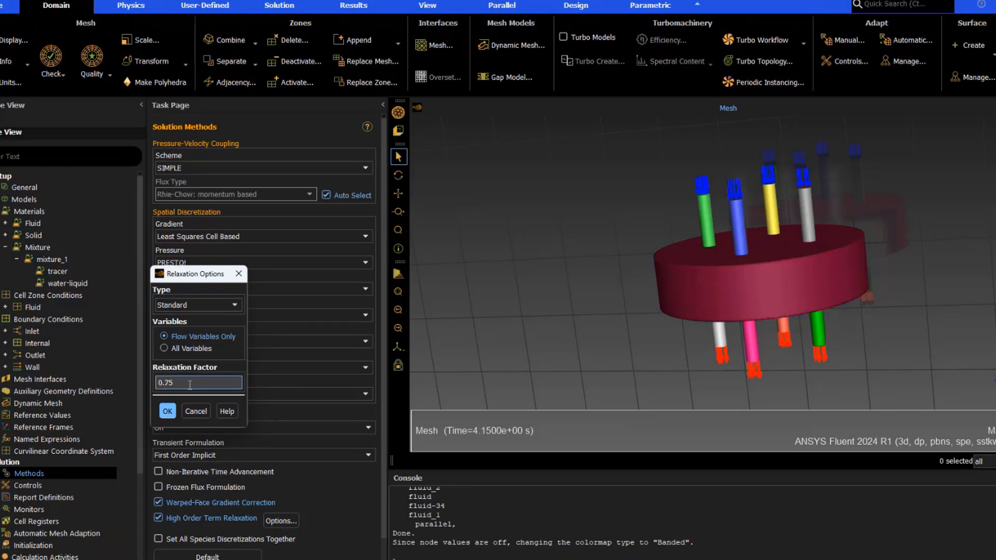
pyautogui.click(169, 411)
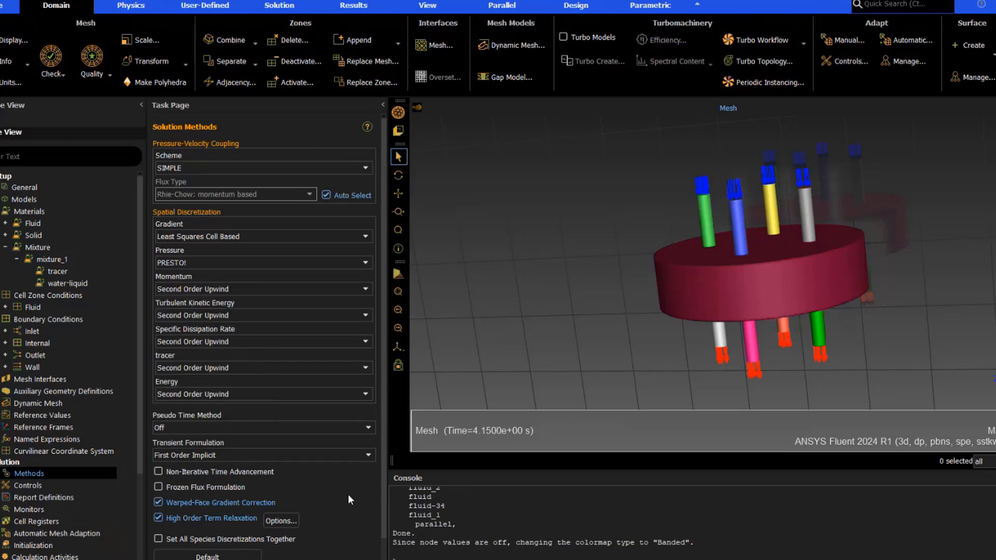
pyautogui.scroll(-1, 45, 508)
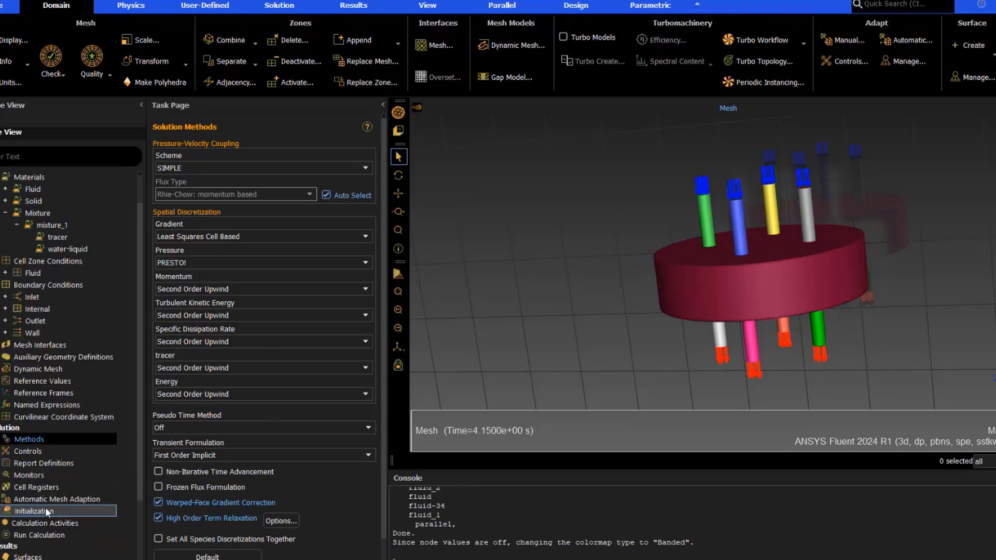
# Review the initialization method and the run calculation time-step size and number of time steps
pyautogui.click(72, 511)
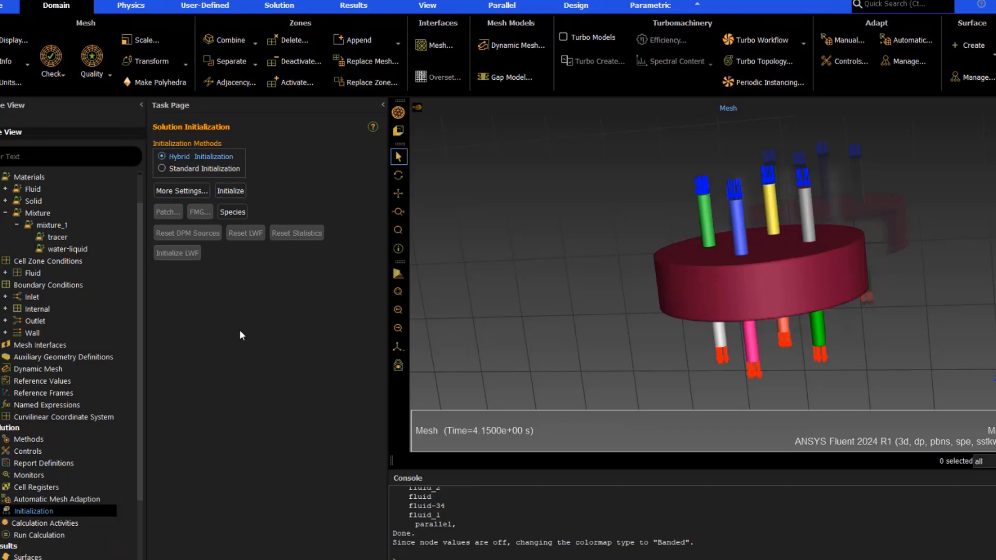
pyautogui.click(62, 534)
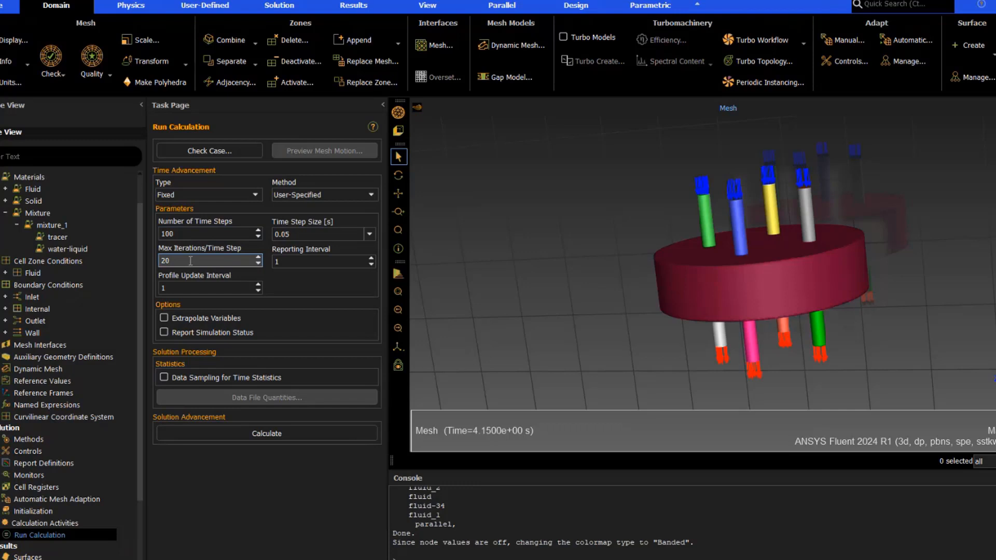
pyautogui.click(312, 236)
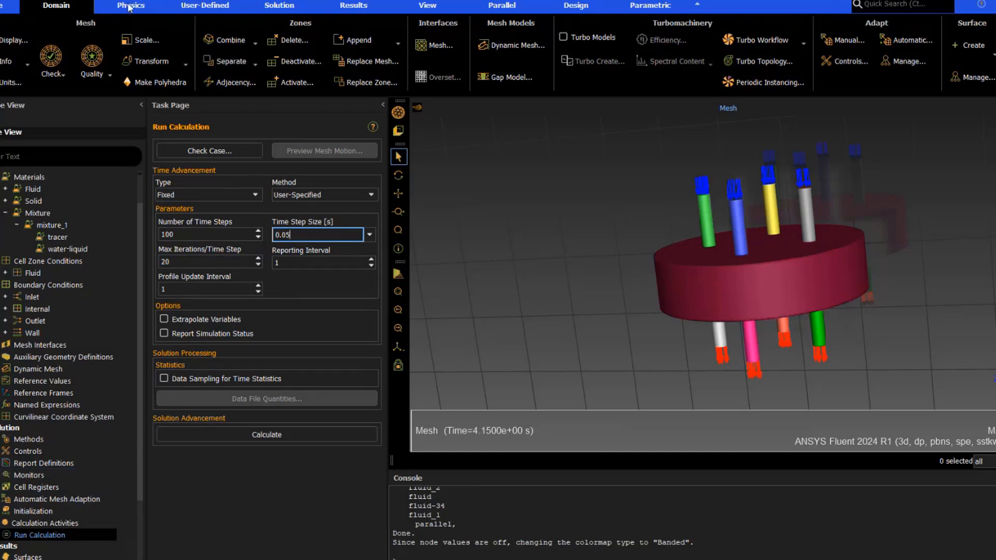
# Open the report definitions list to review the existing definitions, then close it
pyautogui.click(286, 9)
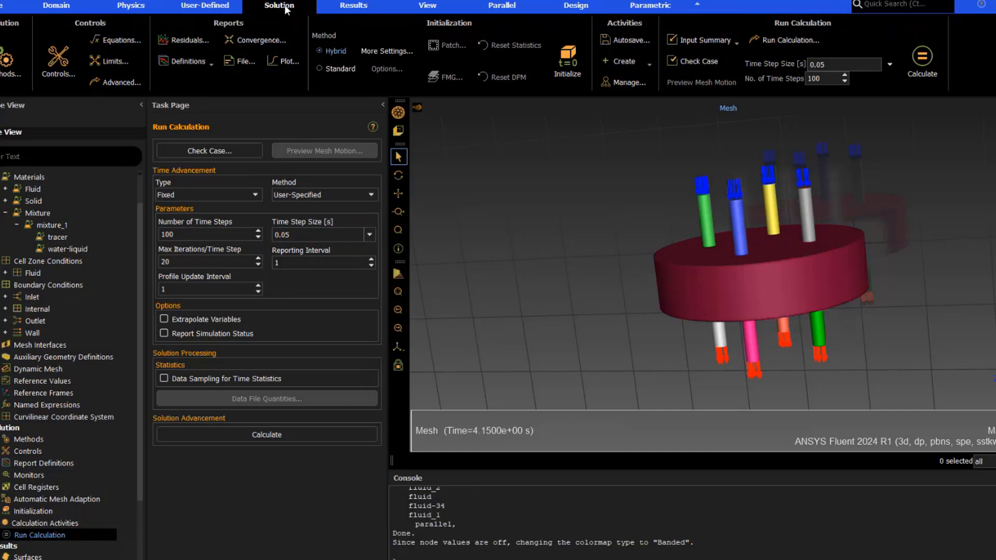
pyautogui.click(196, 63)
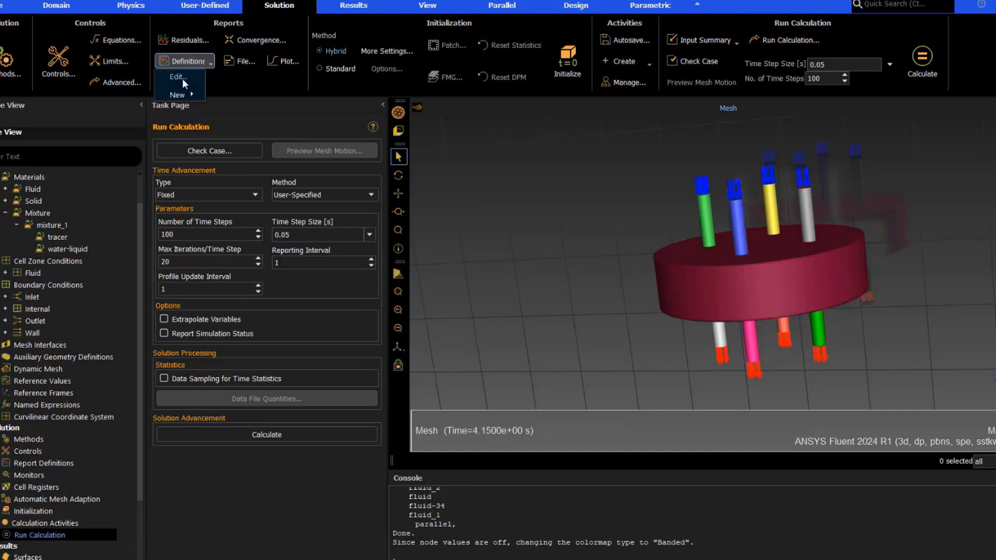
pyautogui.click(178, 77)
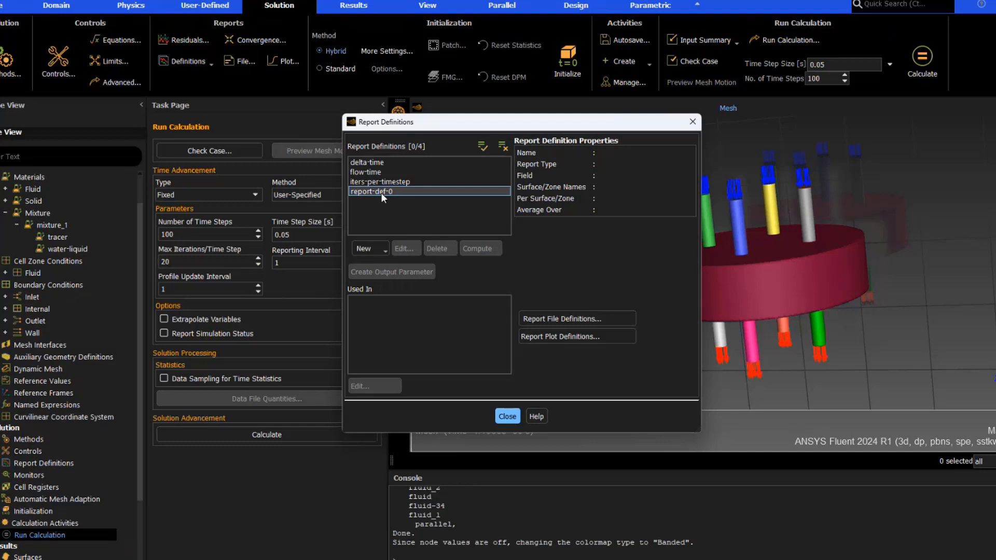
pyautogui.click(508, 416)
# Try to define a mass-weighted average surface report of tracer mass fraction on outlet1 to outlet4
pyautogui.click(201, 64)
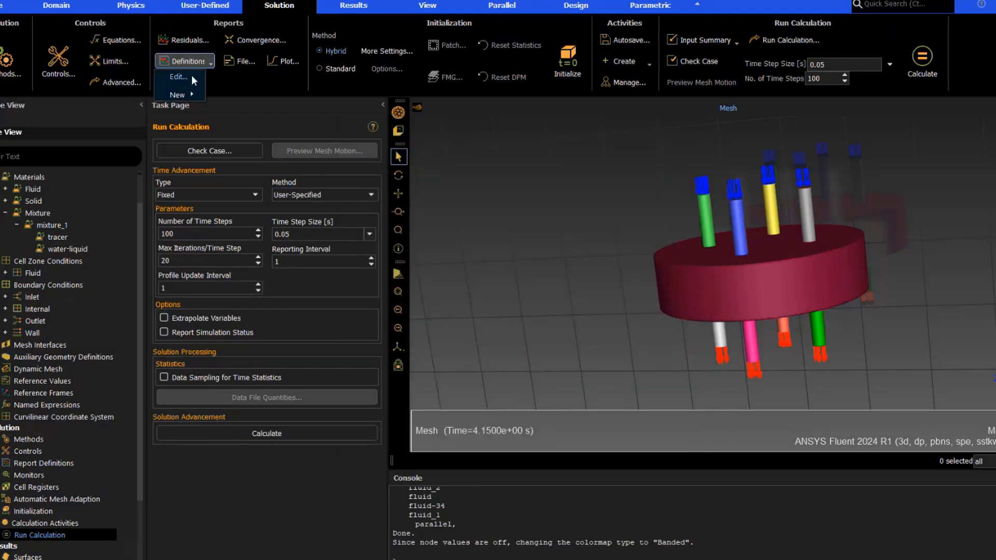
pyautogui.moveTo(188, 93)
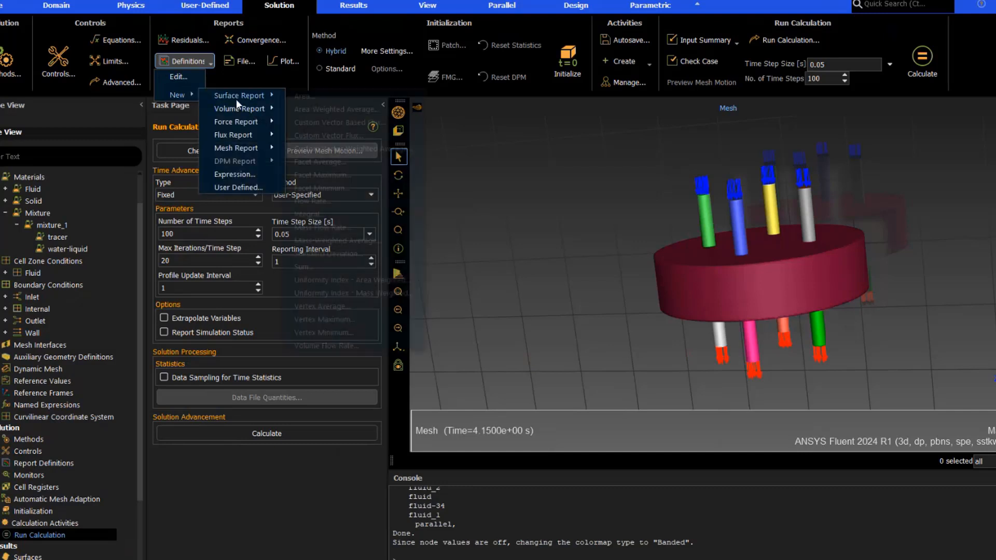
pyautogui.moveTo(244, 92)
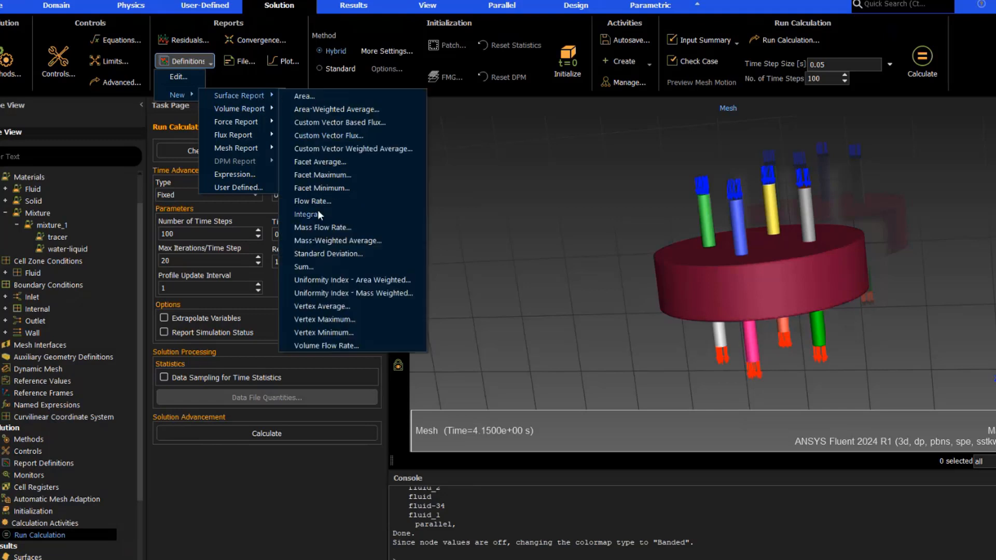
pyautogui.click(352, 240)
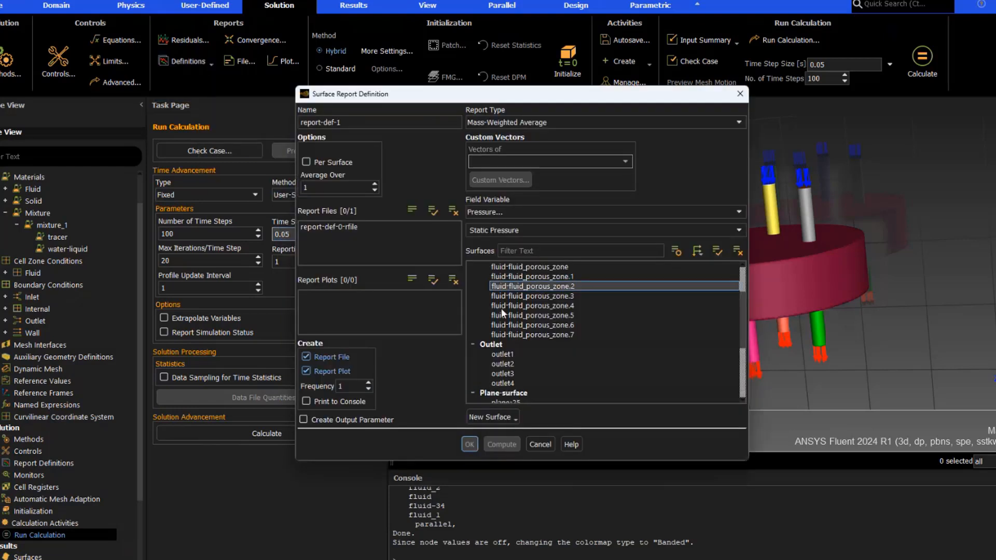
pyautogui.moveTo(524, 350); pyautogui.dragTo(518, 381)
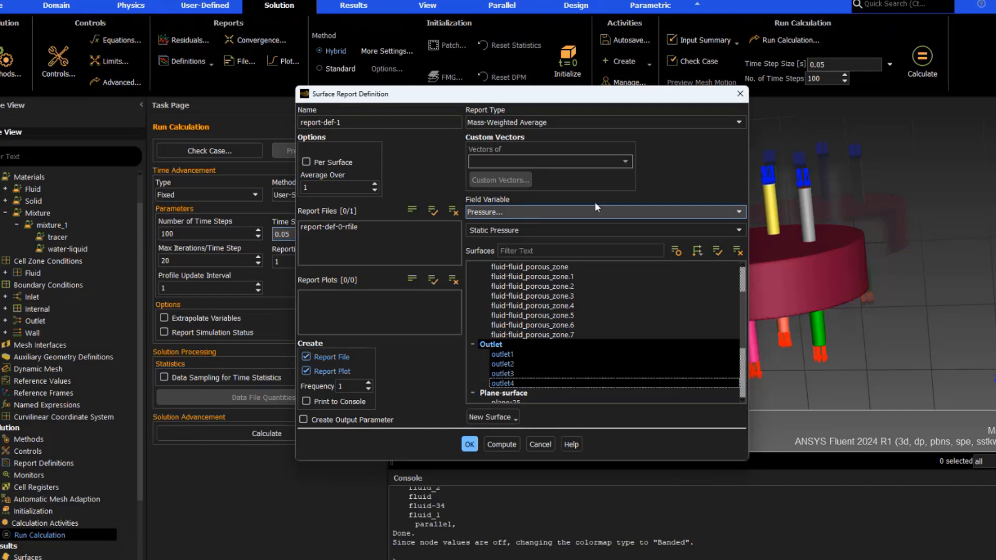
pyautogui.click(740, 209)
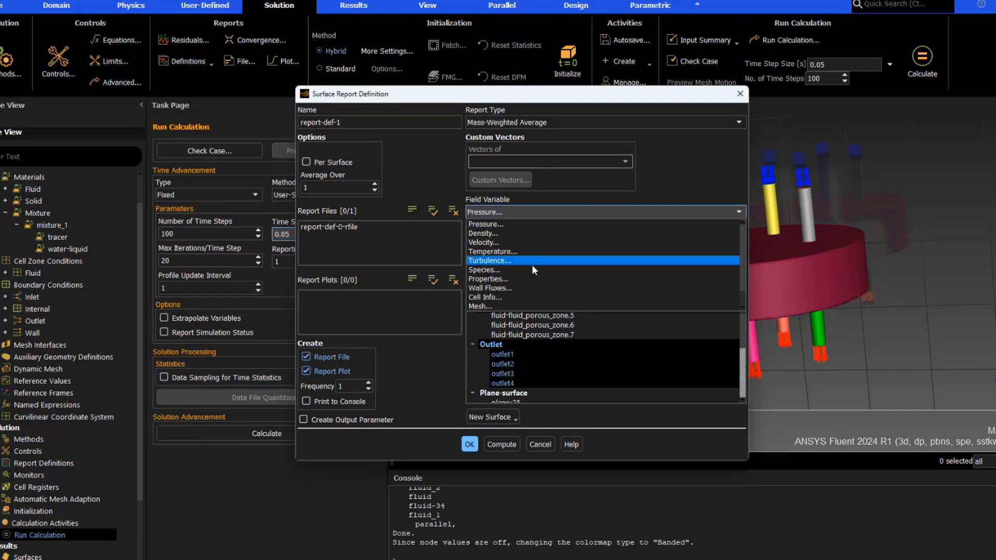
pyautogui.click(516, 270)
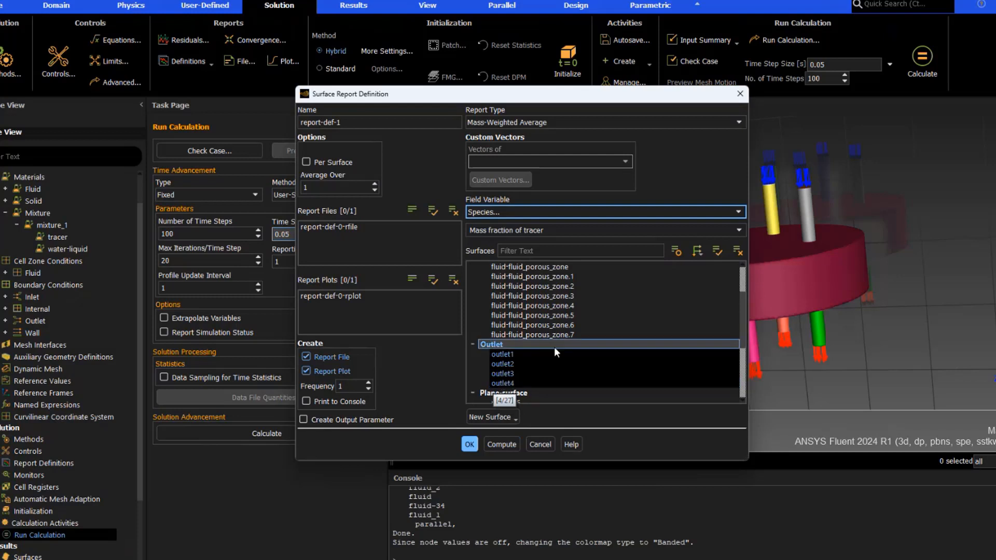
pyautogui.click(540, 444)
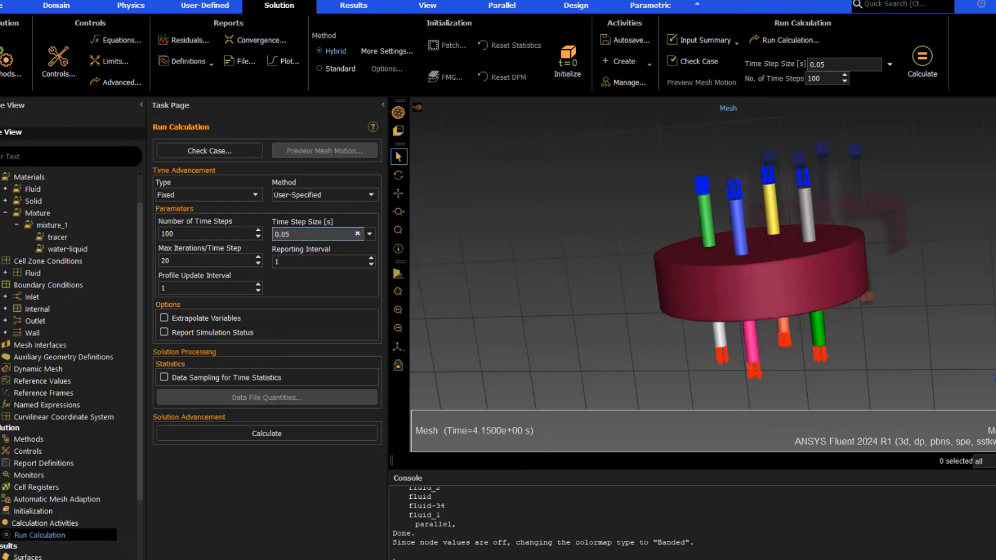
# Open the chrom_all.png image showing tracer contours and outlet tracer curves in the image viewer
pyautogui.moveTo(812, 559)
pyautogui.click(823, 525)
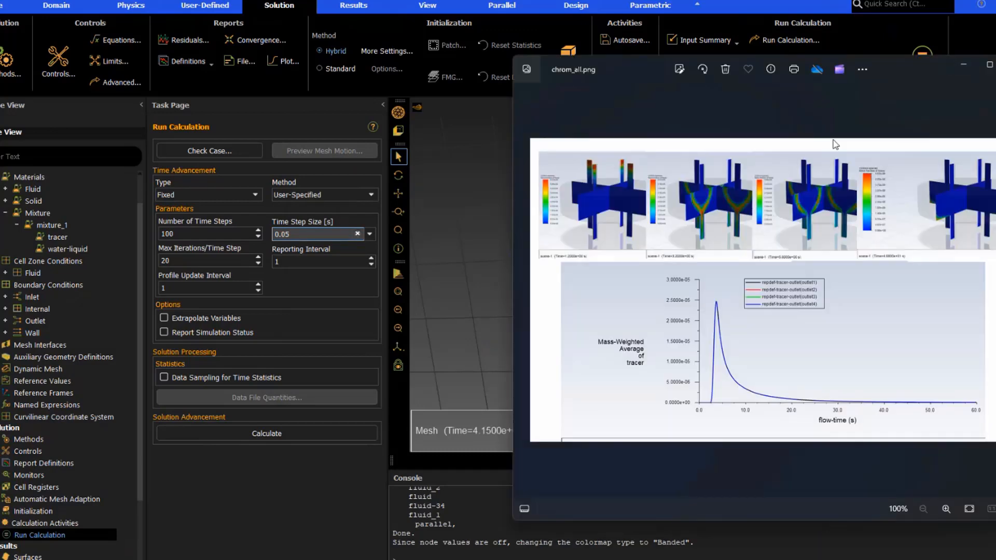
pyautogui.moveTo(889, 64); pyautogui.dragTo(658, 64)
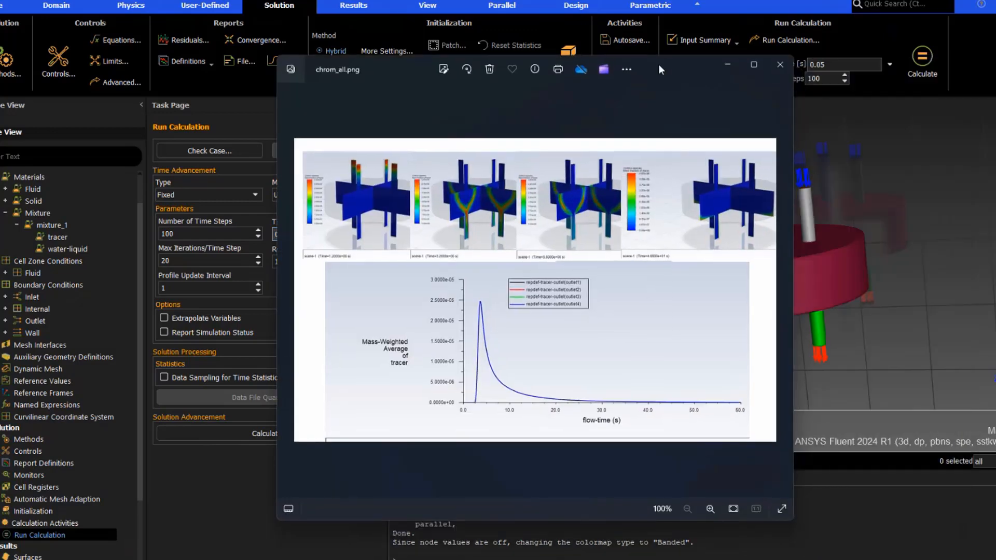